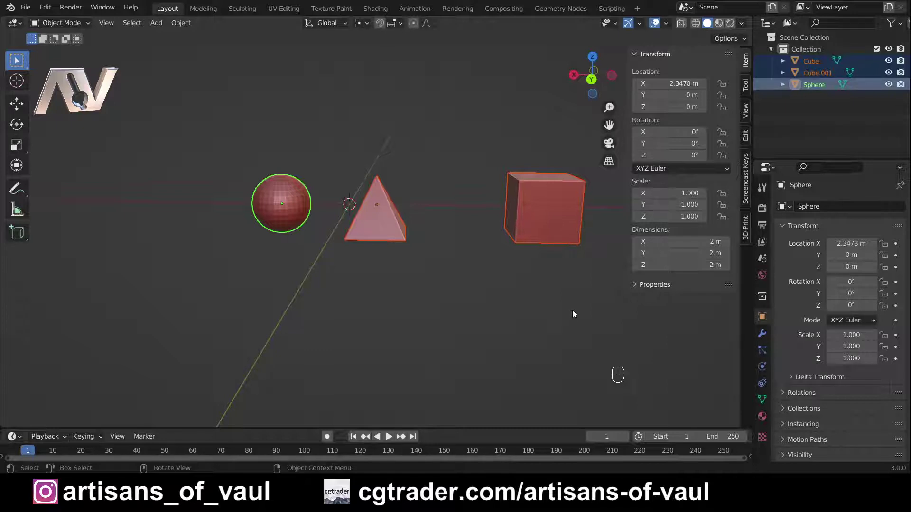
Try to freely rotate and uniformly scale the three selected objects.
key("r")
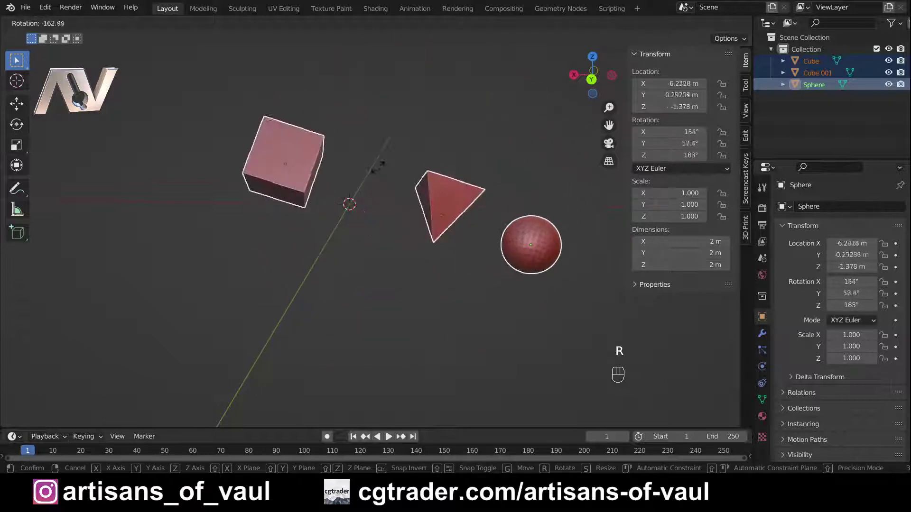
right_click(576, 303)
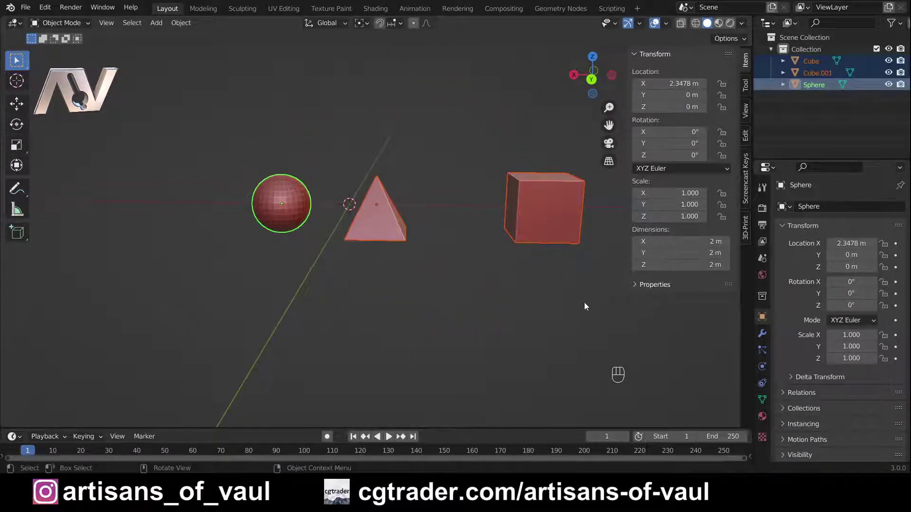
key("s")
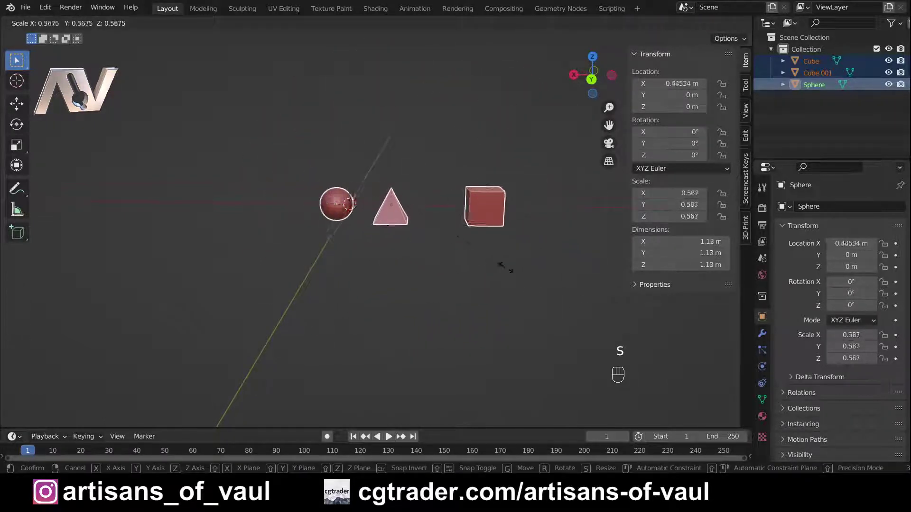
right_click(407, 269)
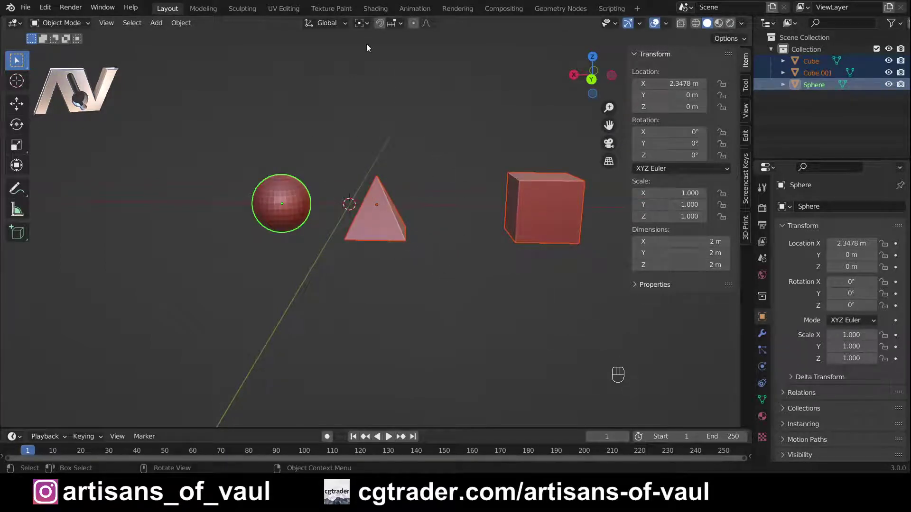
Set the transform pivot point to Bounding Box Center and try to rotate the three selected objects around the global Z axis.
left_click(365, 24)
left_click(362, 24)
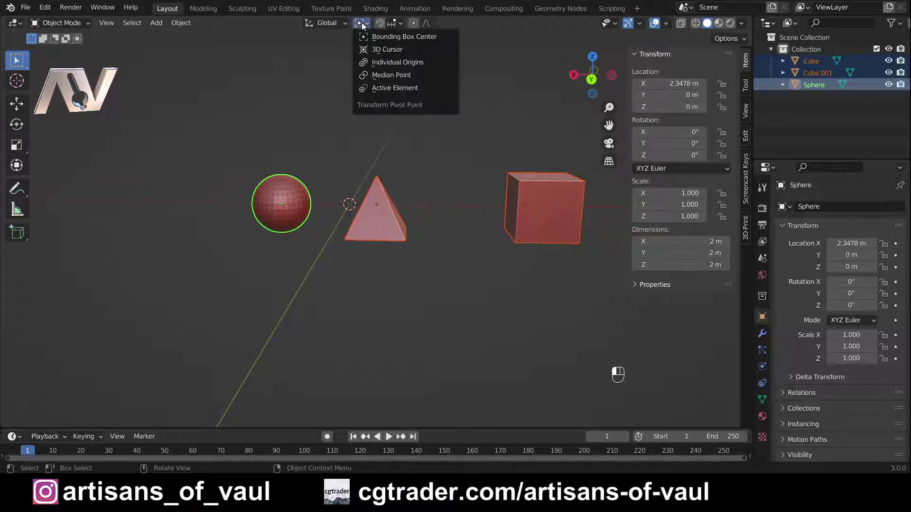
left_click(380, 37)
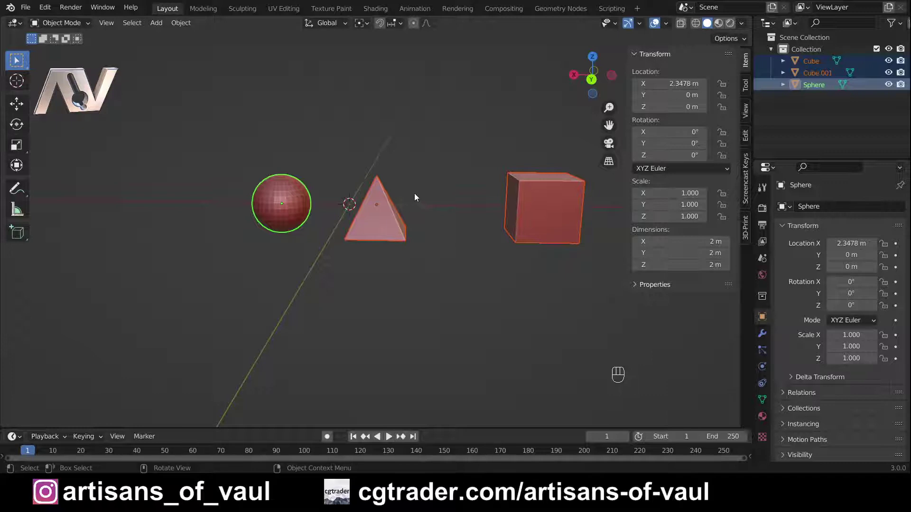
key("r")
key("z")
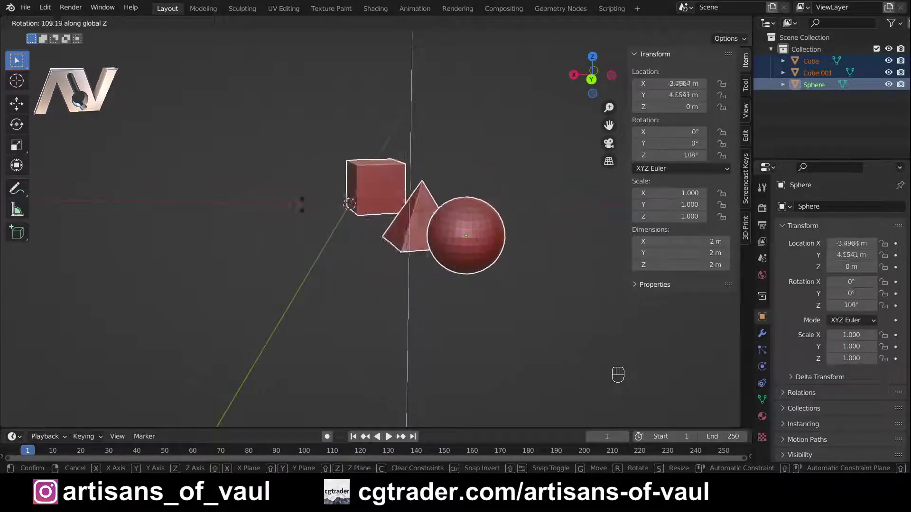
right_click(334, 205)
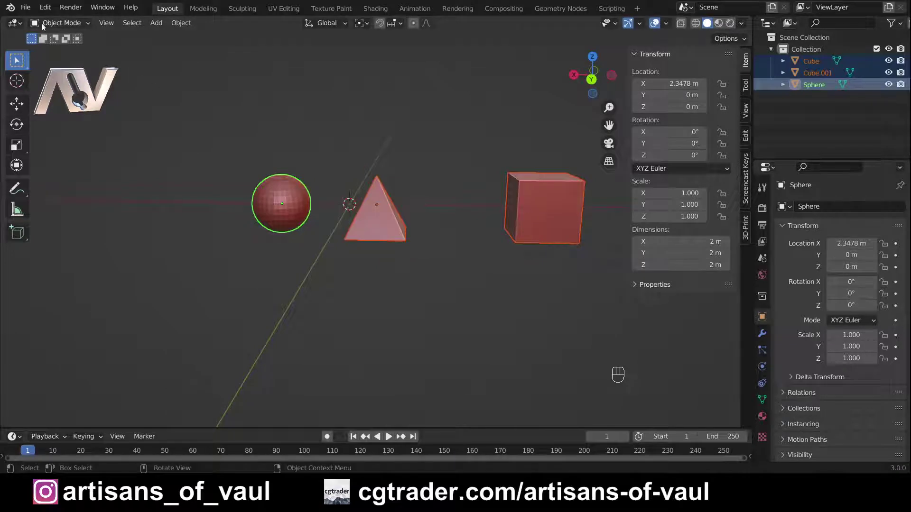
Try to rotate the selected sphere, pyramid and cube by exactly 90° around the global Z axis.
key("r")
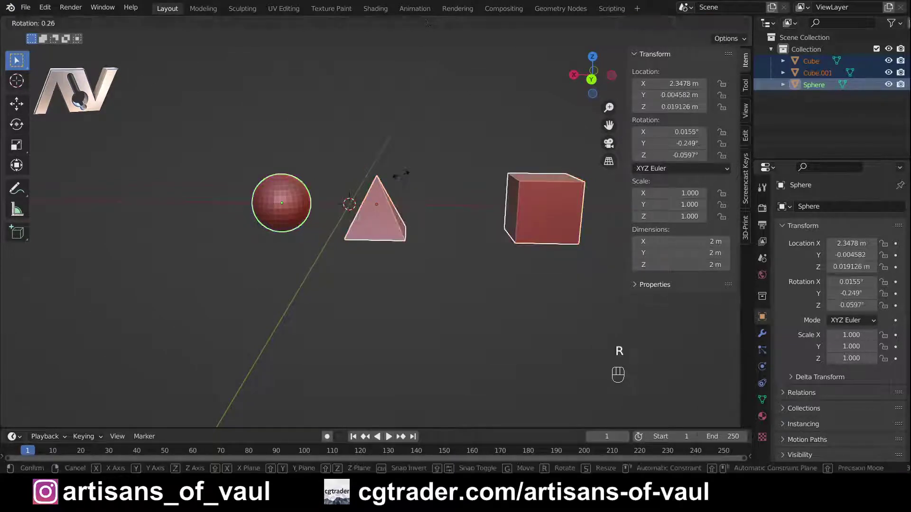
key("z")
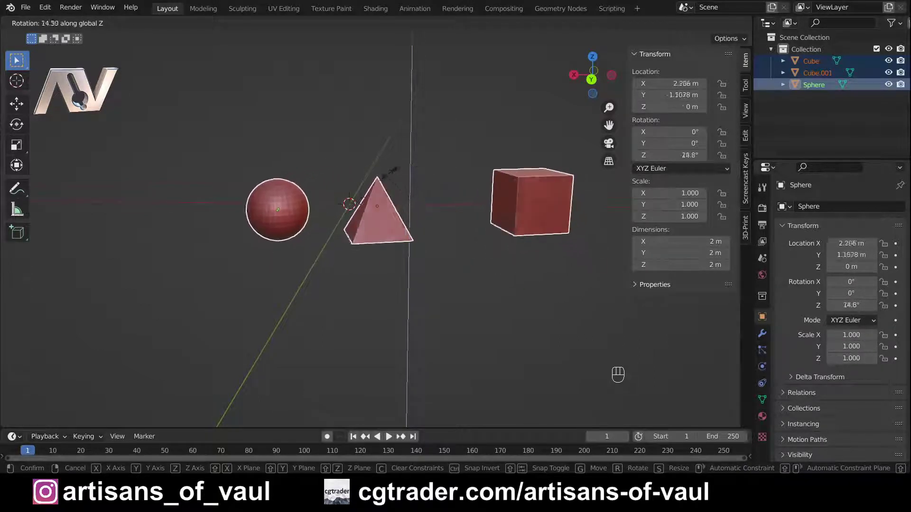
type("90")
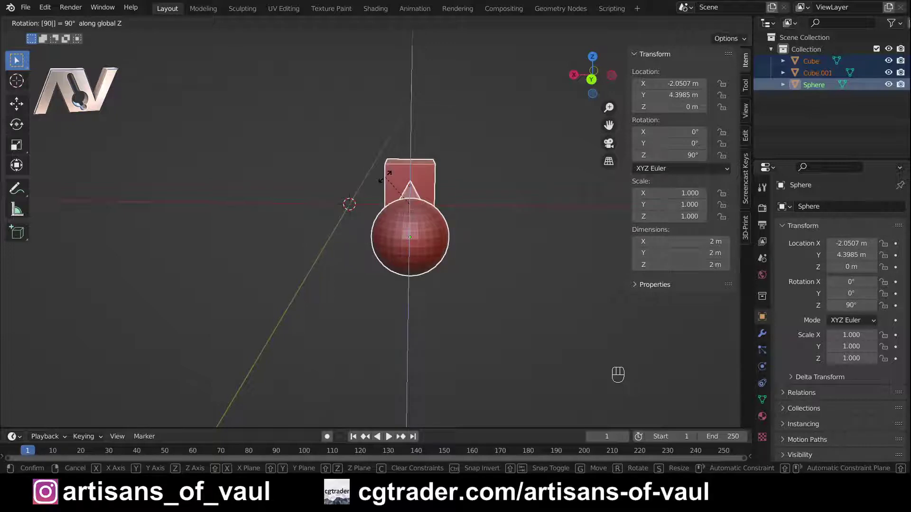
key("Escape")
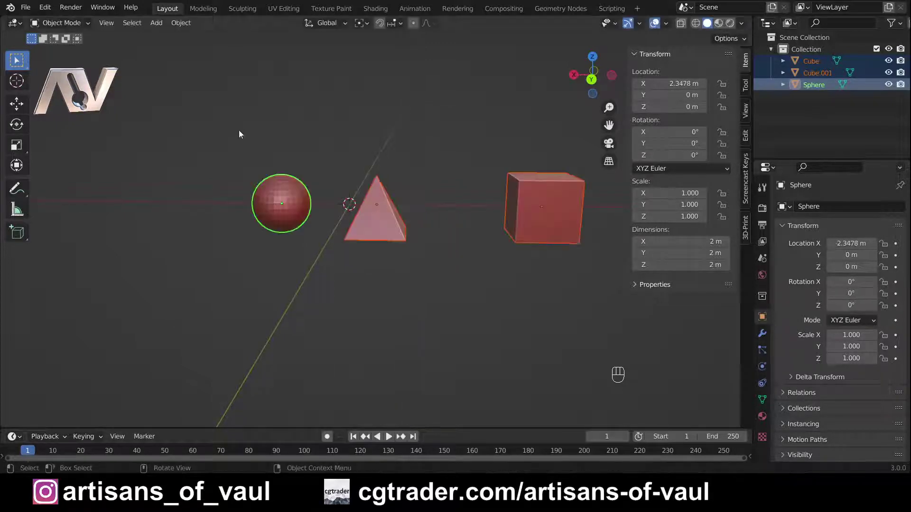
Set the transform pivot point to 3D Cursor and try to rotate the three objects around the global Z axis.
left_click(359, 23)
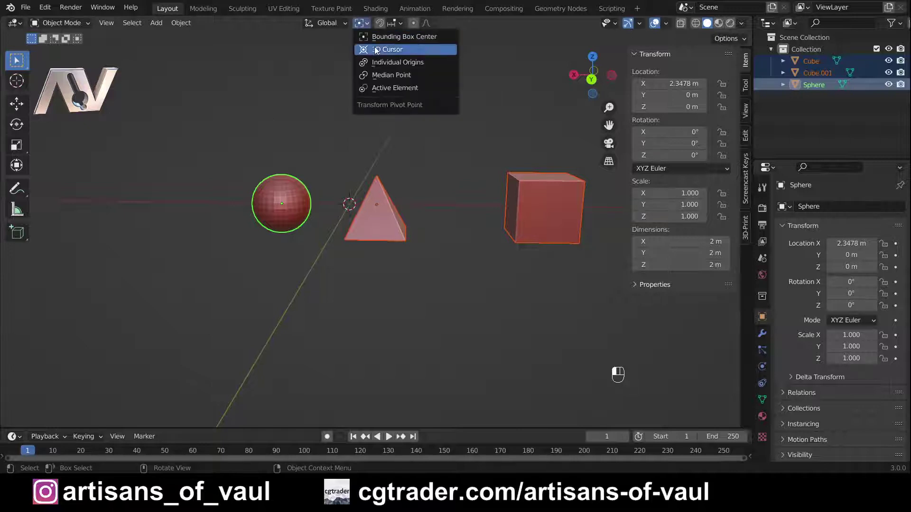
left_click(375, 50)
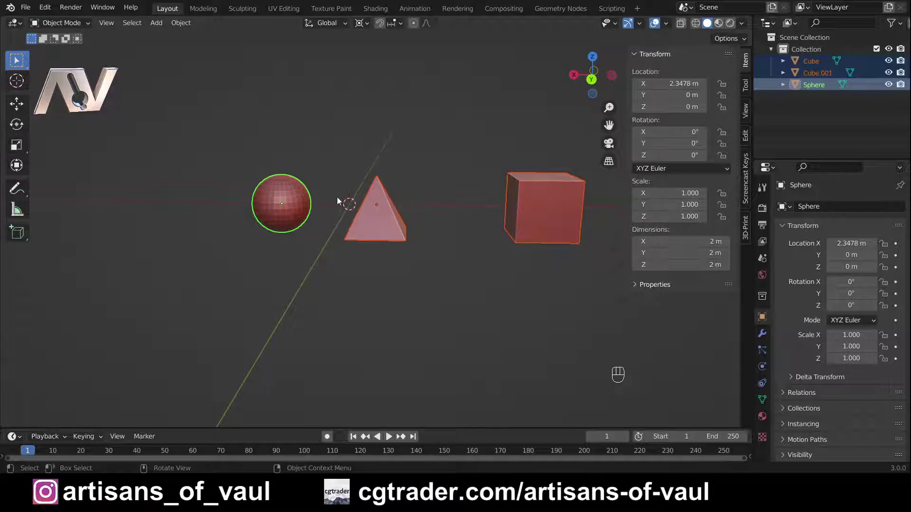
key("r")
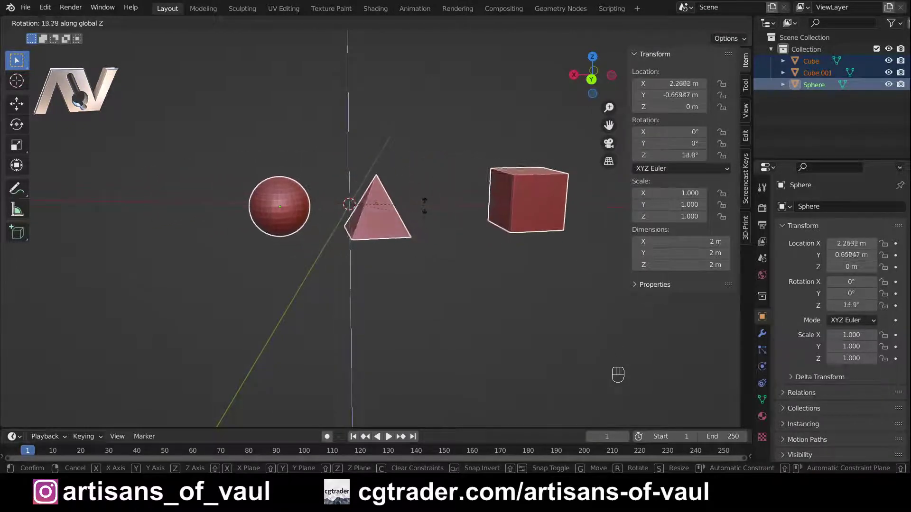
right_click(373, 165)
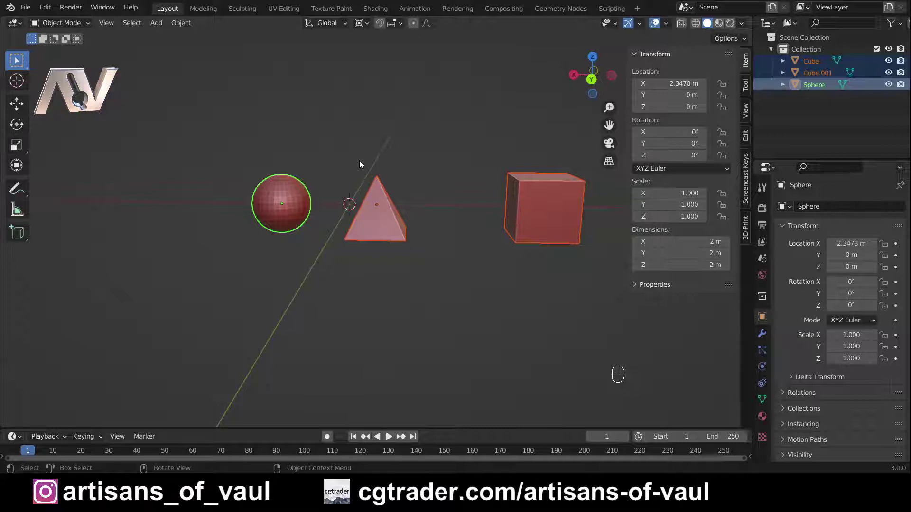
Snap the 3D cursor to the pyramid's apex vertex in Edit Mode, and return to Object Mode.
left_click(377, 182)
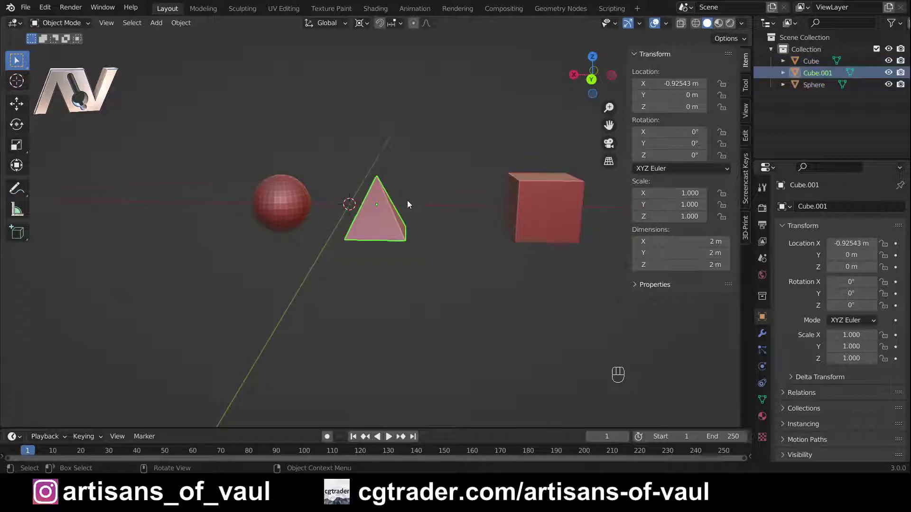
key("Tab")
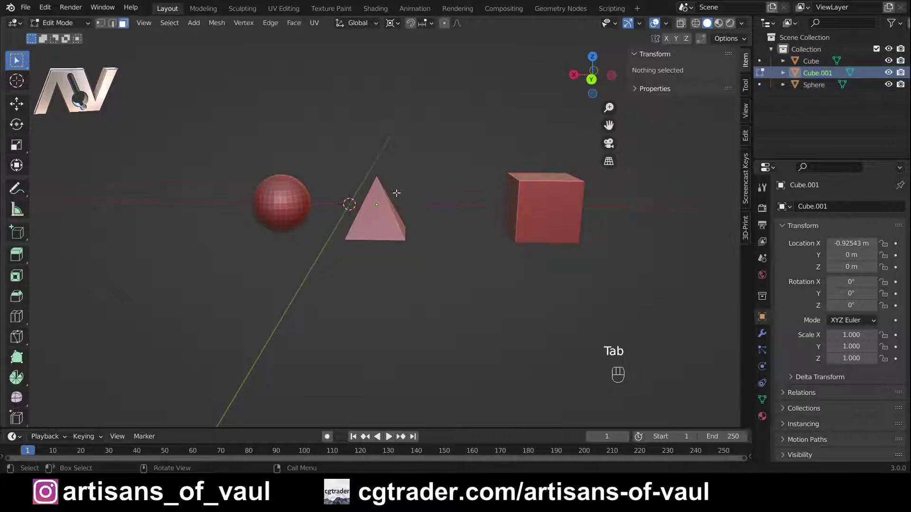
left_click(101, 24)
left_click(376, 174)
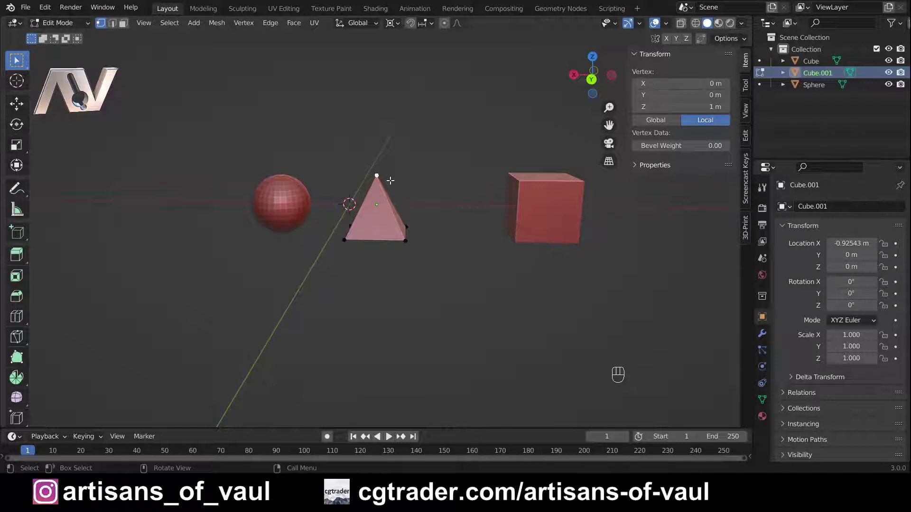
key("shift+s")
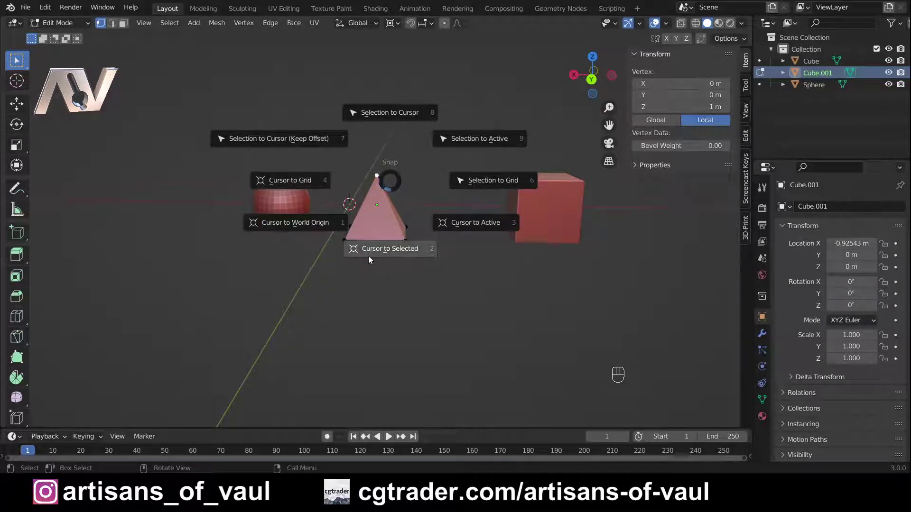
left_click(390, 250)
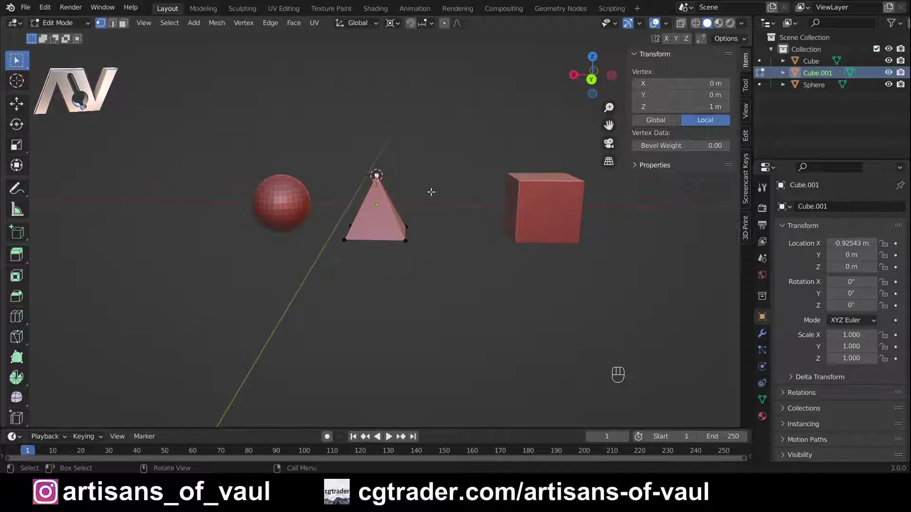
key("Tab")
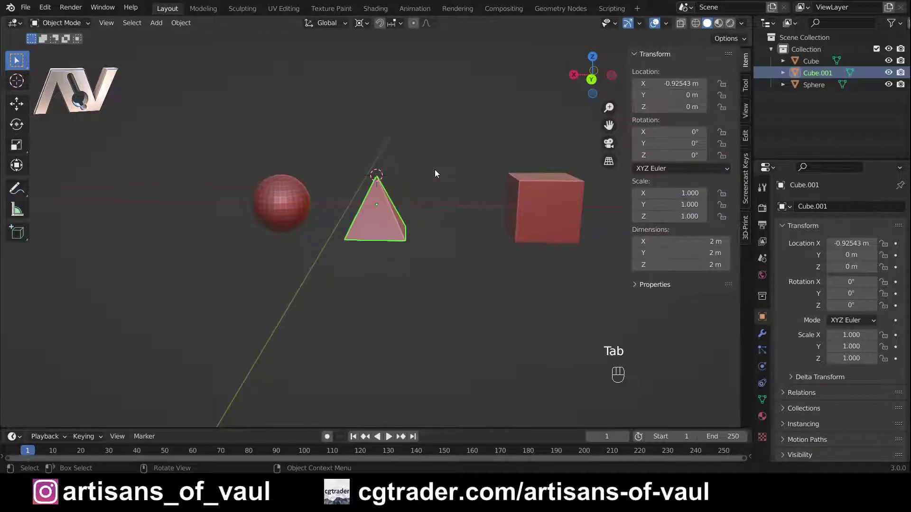
Select the sphere, pyramid and cube together and try to rotate them around the global X axis about the 3D cursor.
left_click_drag(278, 149, 544, 250)
key("r")
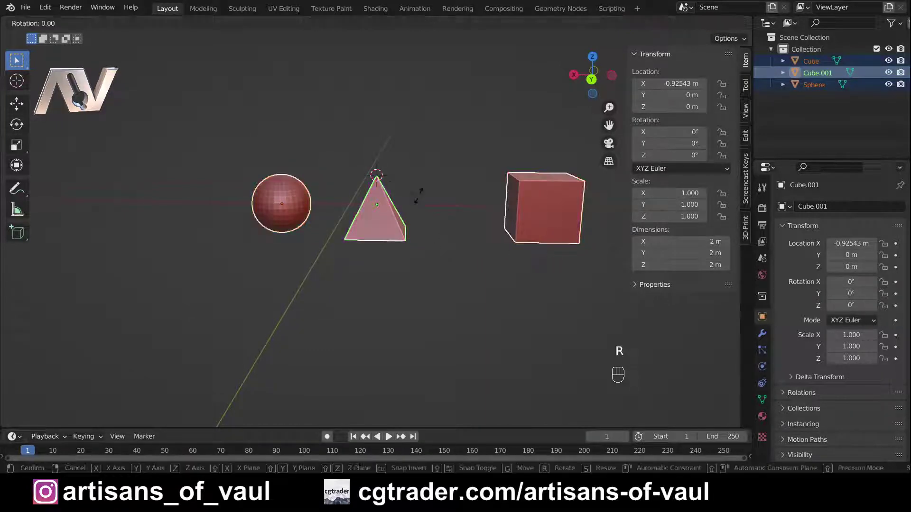
key("x")
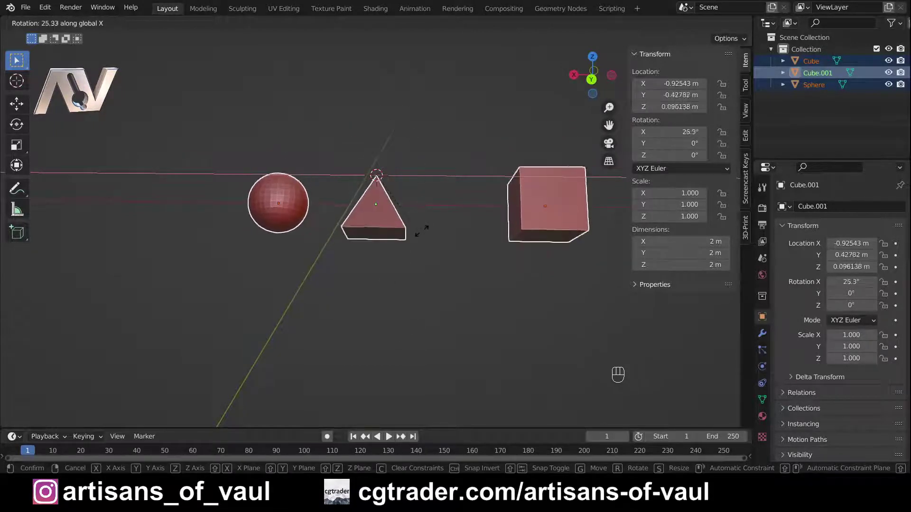
right_click(412, 180)
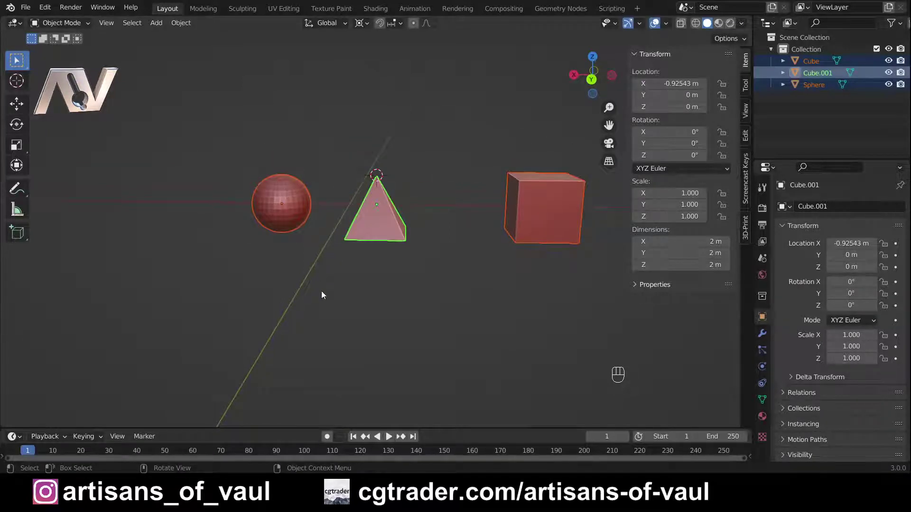
Set the transform pivot point to Individual Origins and try to rotate the three objects around the global Z axis.
left_click(362, 23)
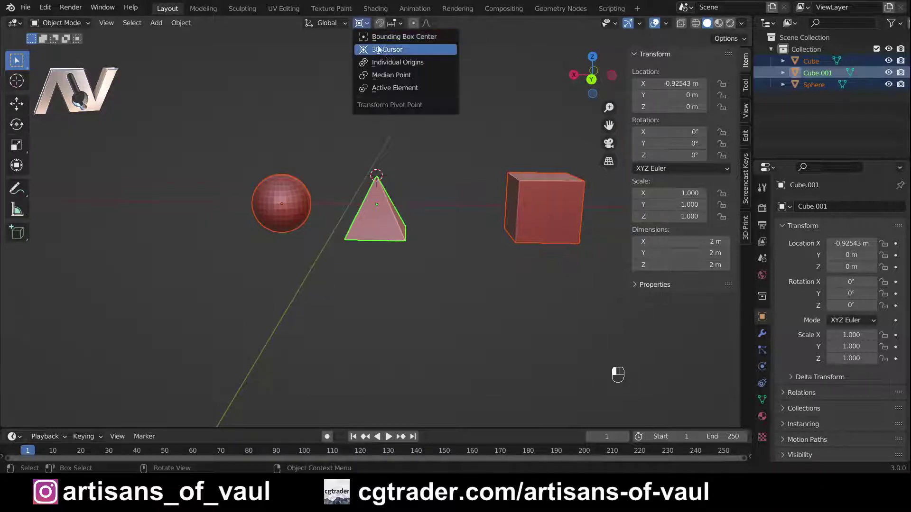
left_click(395, 61)
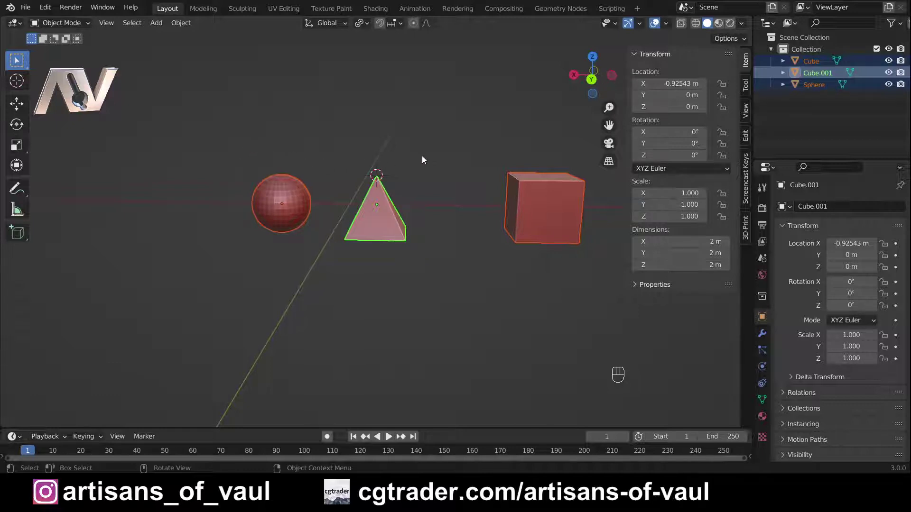
key("r")
key("z")
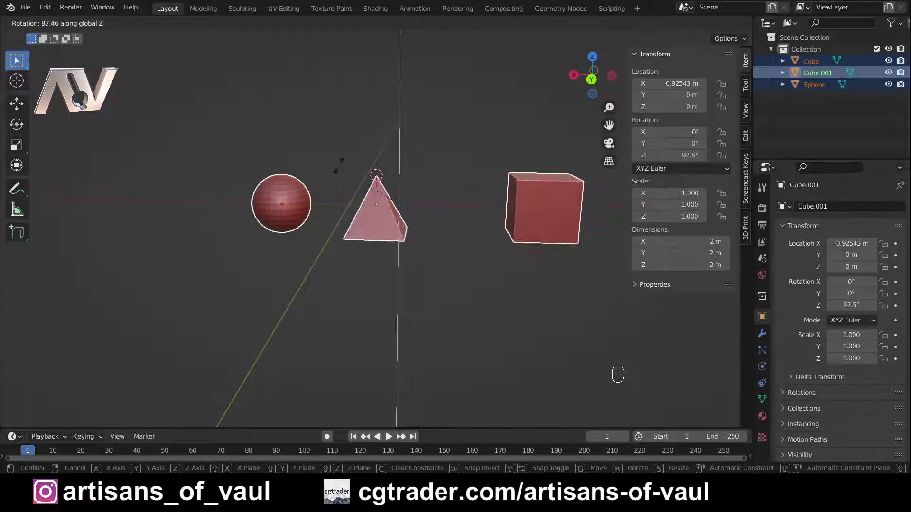
right_click(434, 182)
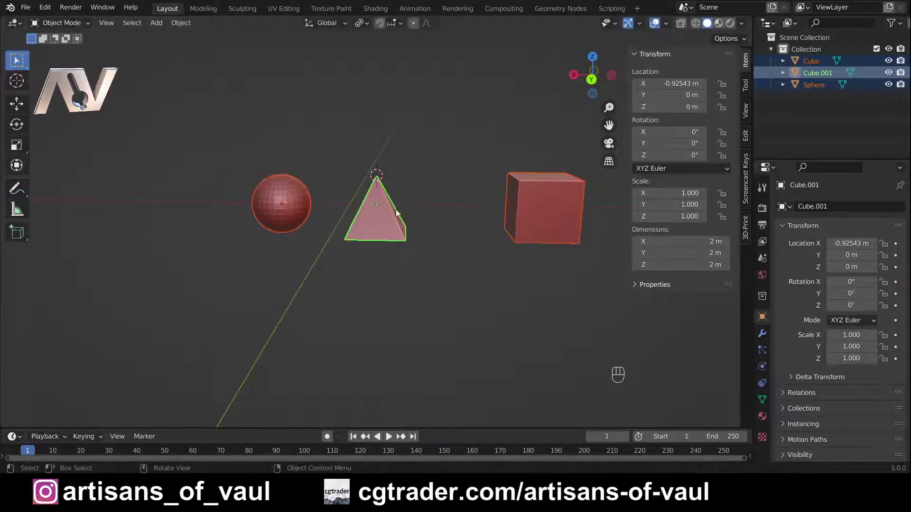
Try to rotate the three objects around global Z again and scale them uniformly, each about its own origin.
key("r")
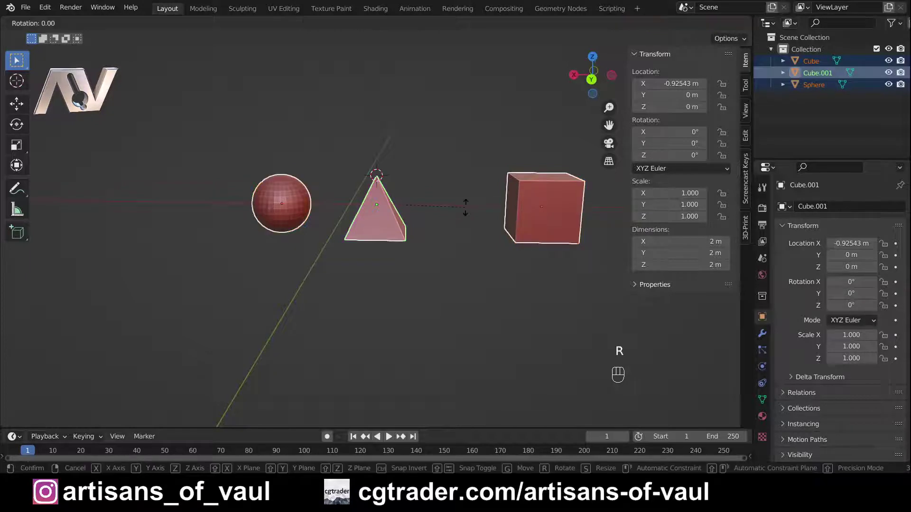
key("z")
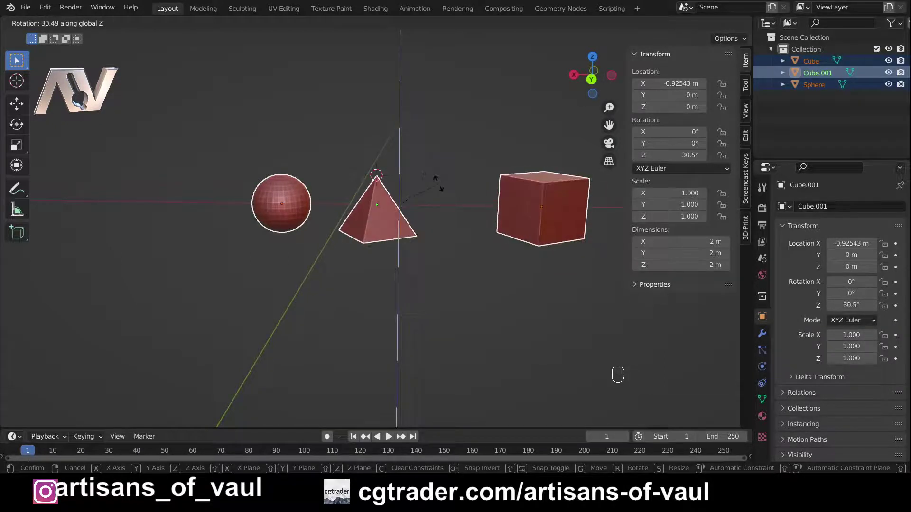
key("Escape")
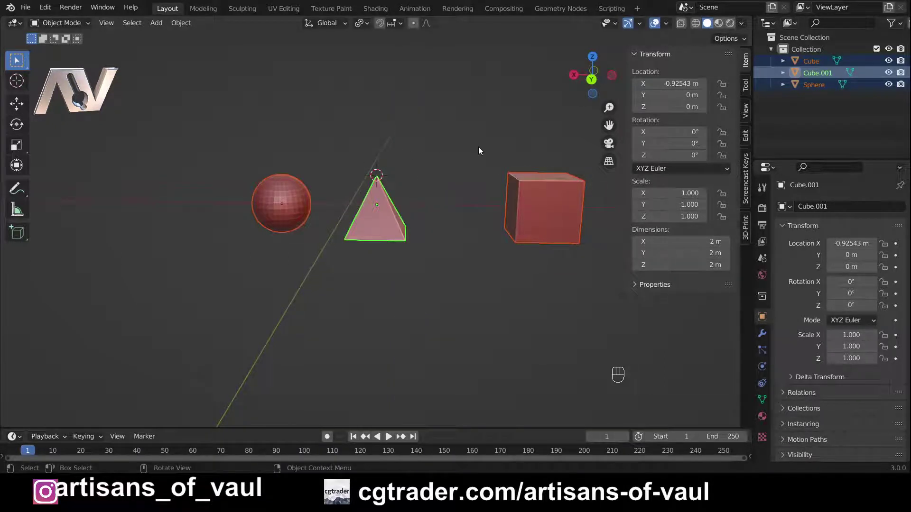
key("s")
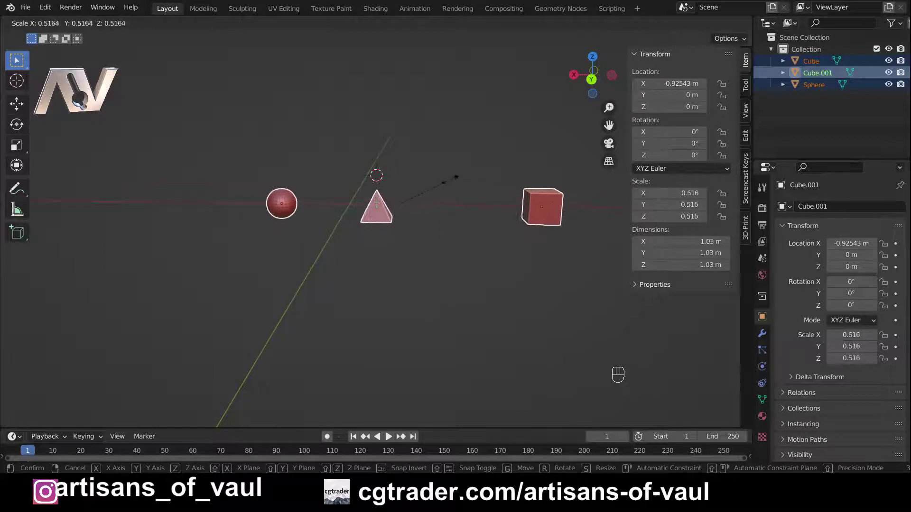
right_click(395, 155)
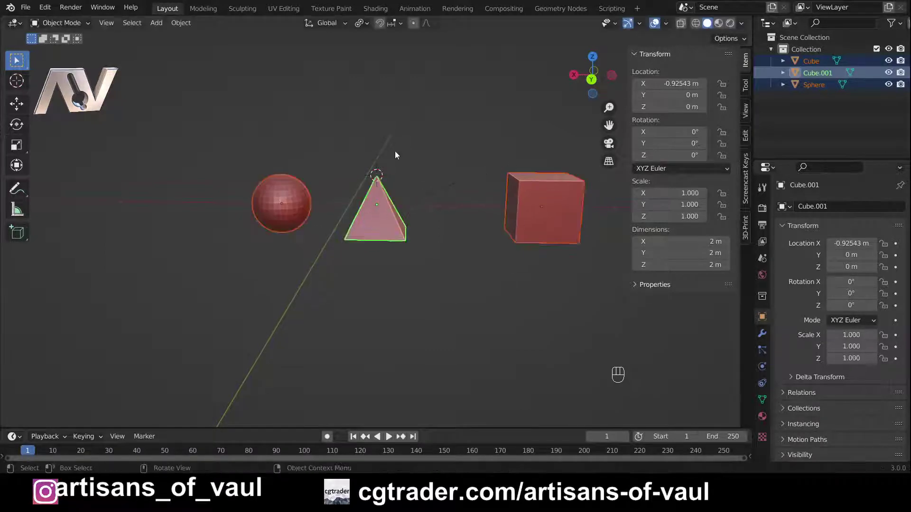
Set the transform pivot point to Median Point and try to rotate the three selected objects around the global Z axis.
left_click(360, 23)
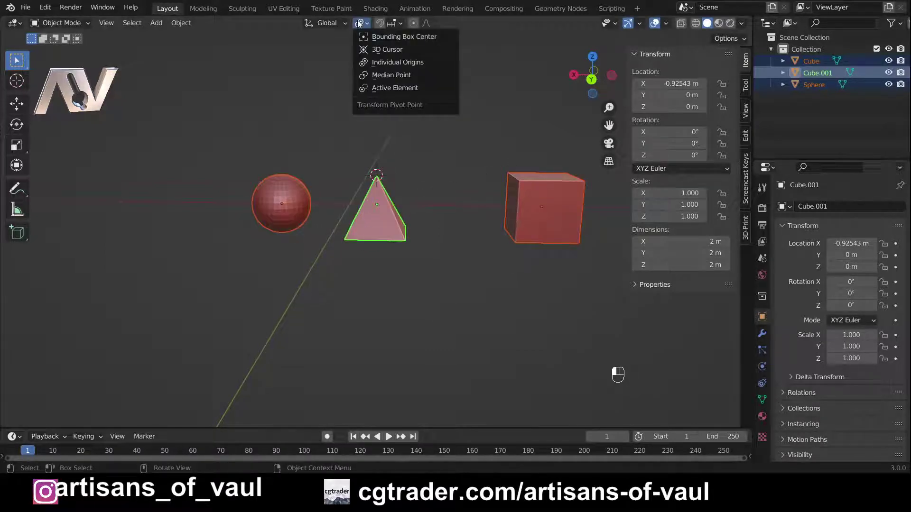
left_click(382, 75)
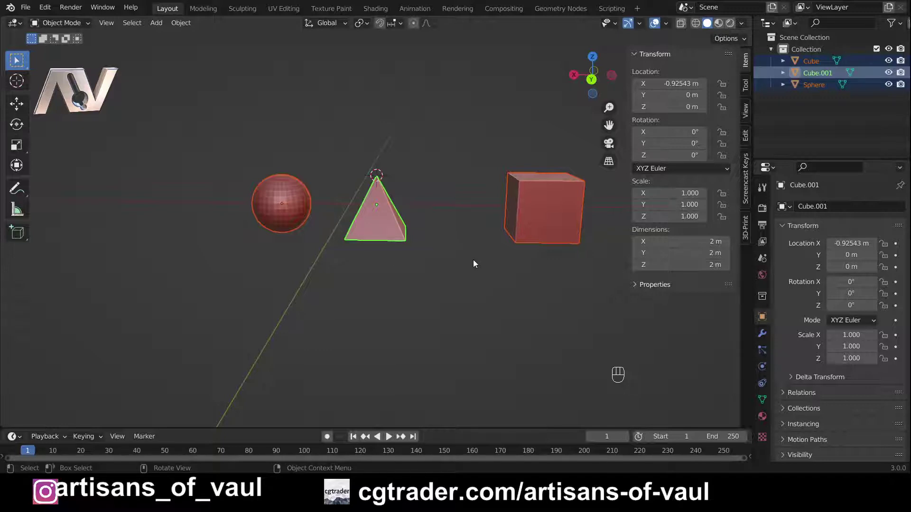
key("r")
key("z")
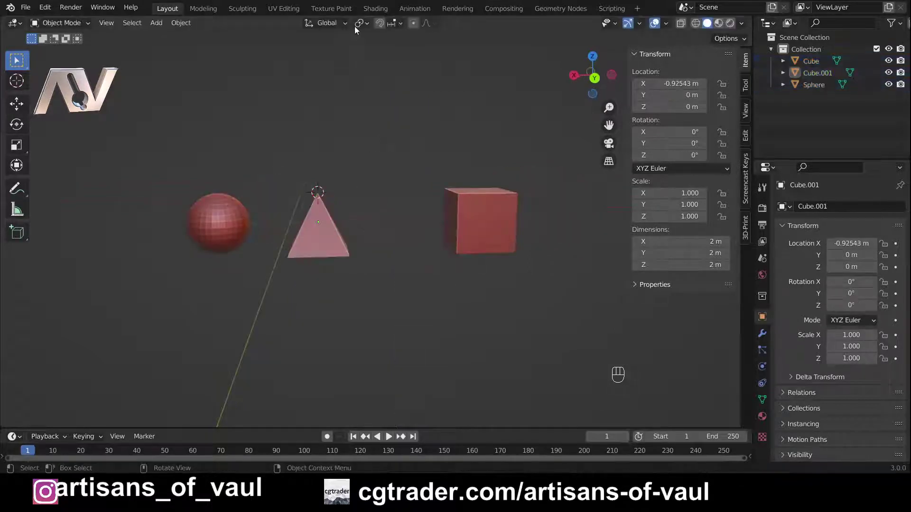
Set the transform pivot point to Active Element and select the sphere, pyramid and cube with the sphere as the active object.
left_click(361, 22)
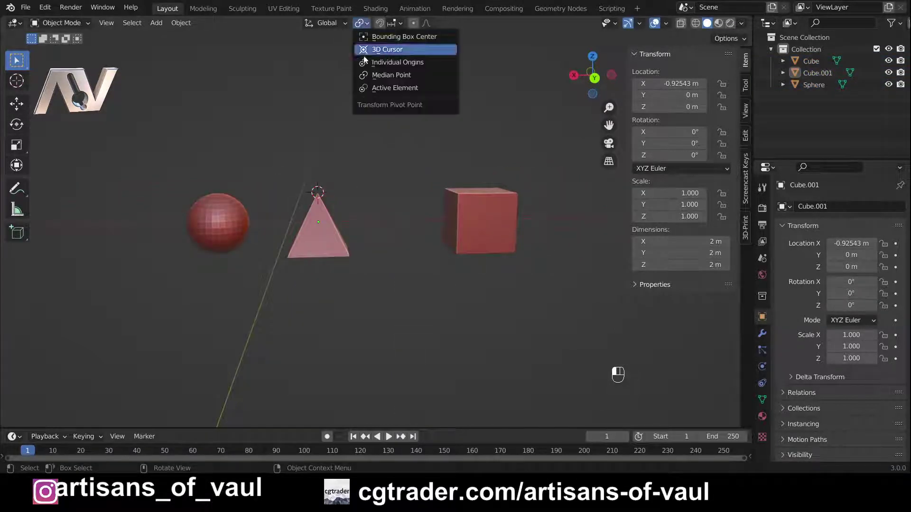
left_click(388, 88)
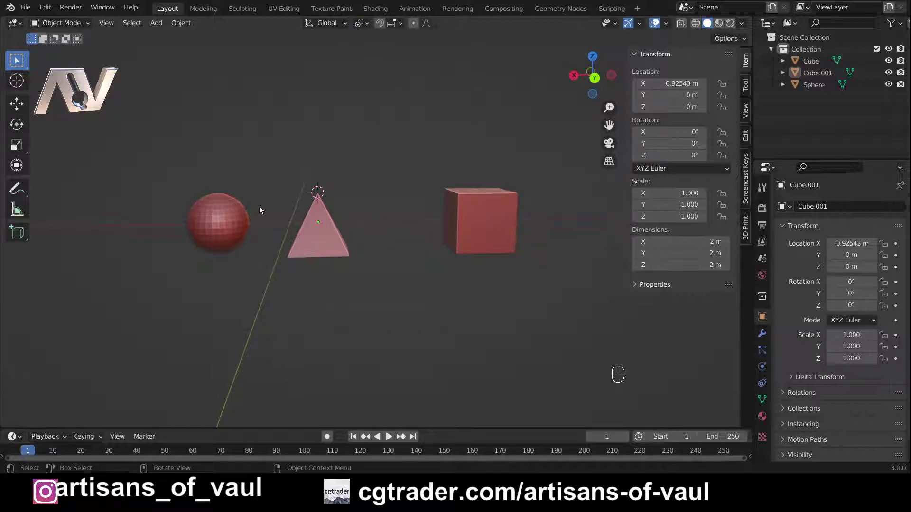
left_click(235, 214)
left_click_drag(203, 156, 537, 320)
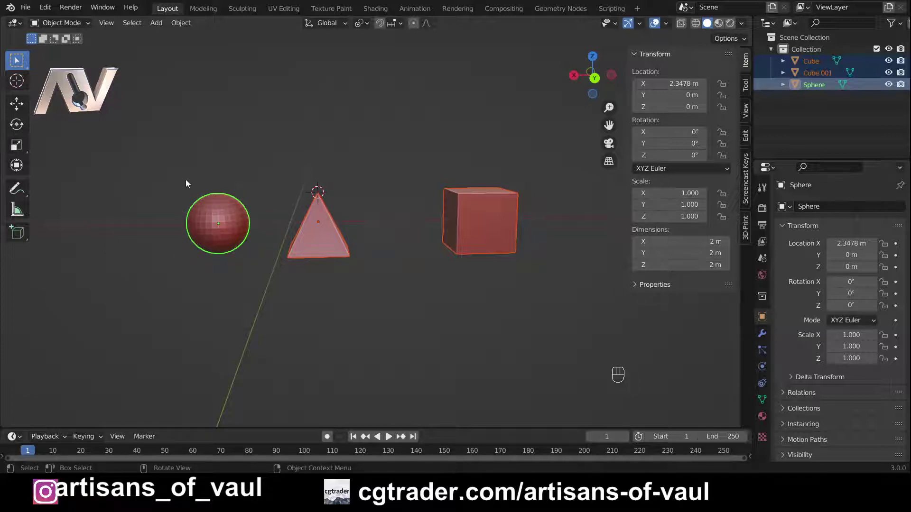
middle_click_drag(240, 263, 257, 255, "shift")
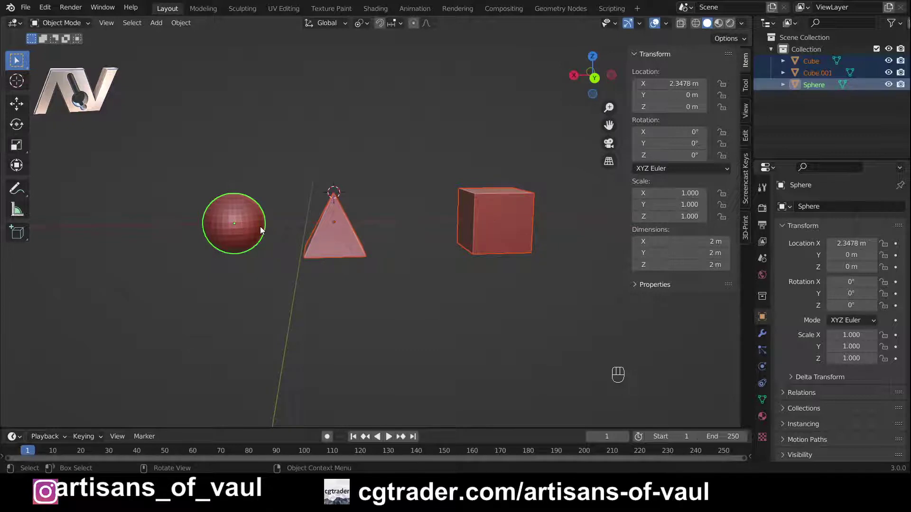
Try to rotate the three objects around the global Z axis about the active sphere.
key("r")
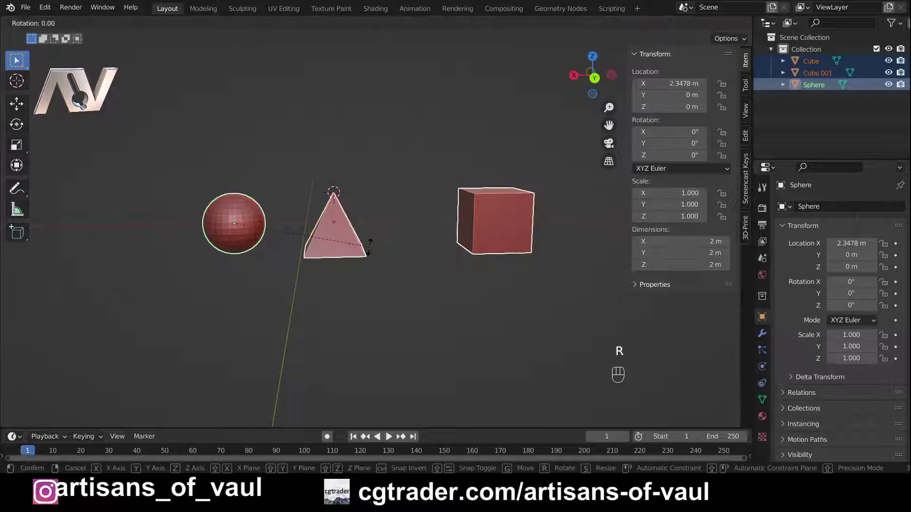
key("z")
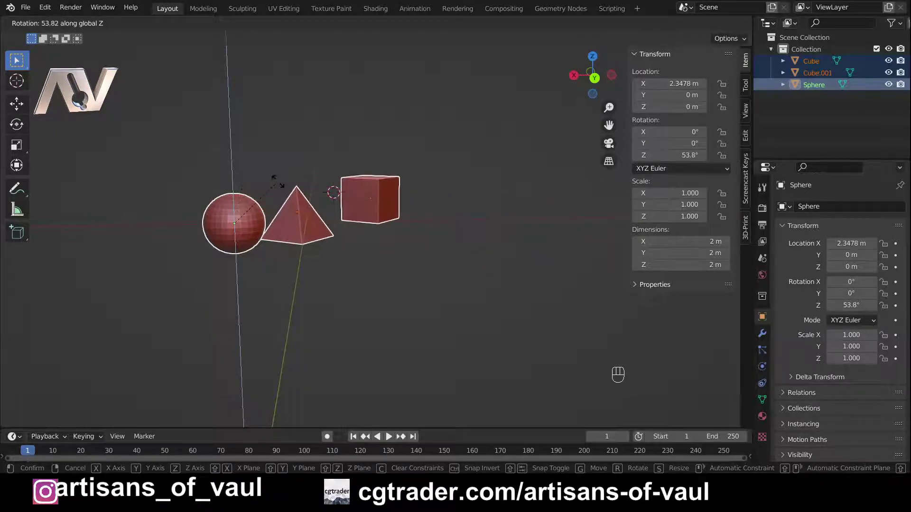
key("Escape")
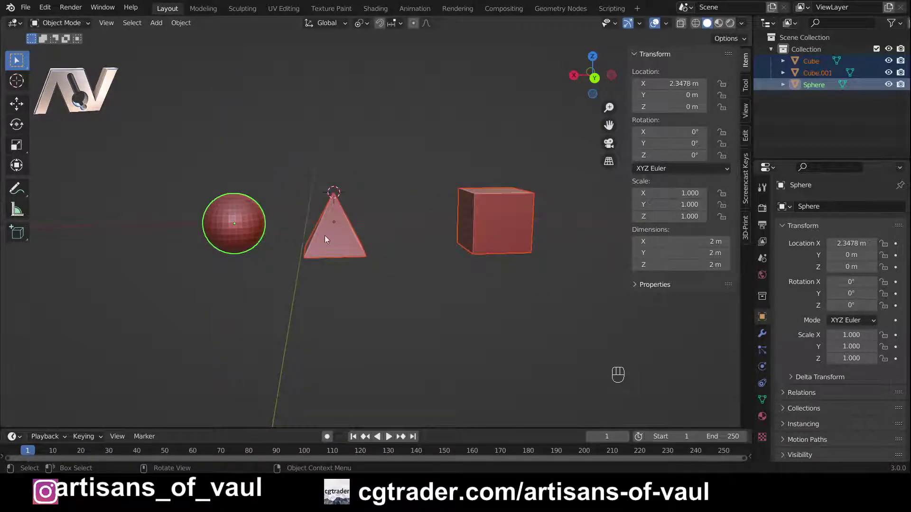
Make the cube the active object of the selection and try rotating all three objects around global Z about it.
key("shift")
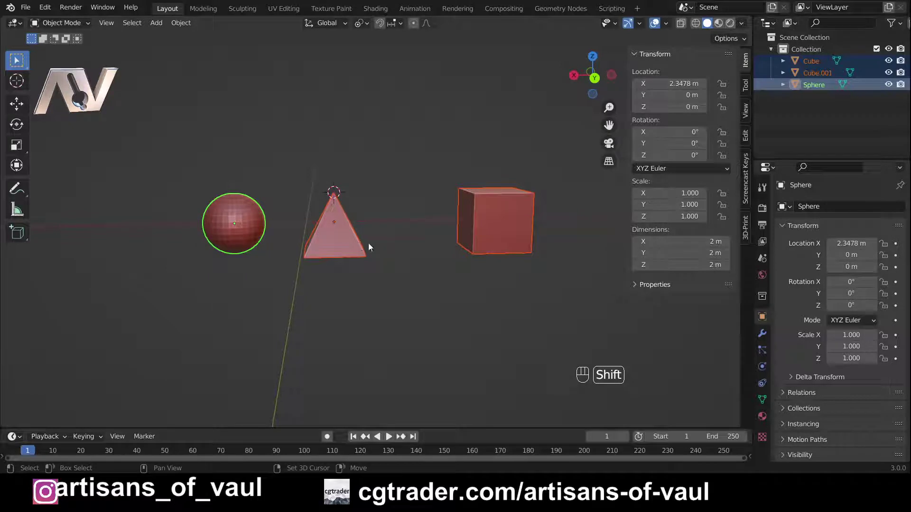
left_click(482, 231, "shift")
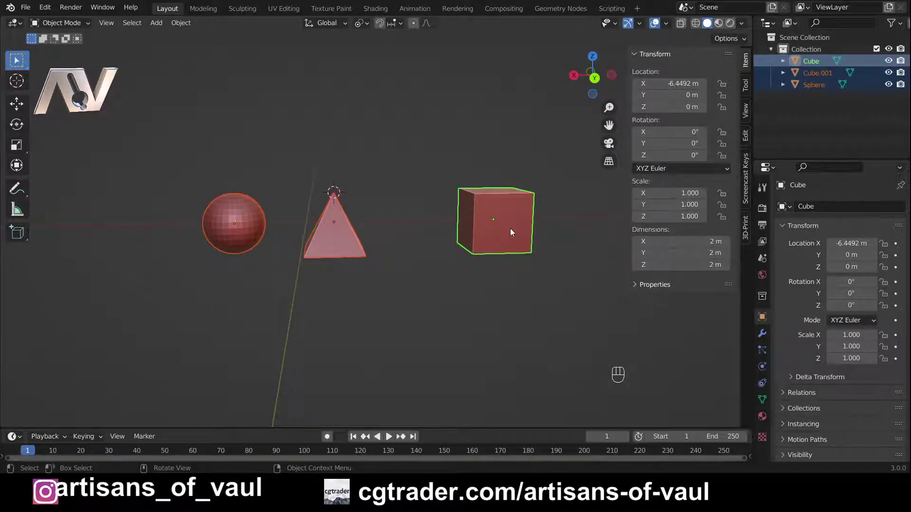
key("r")
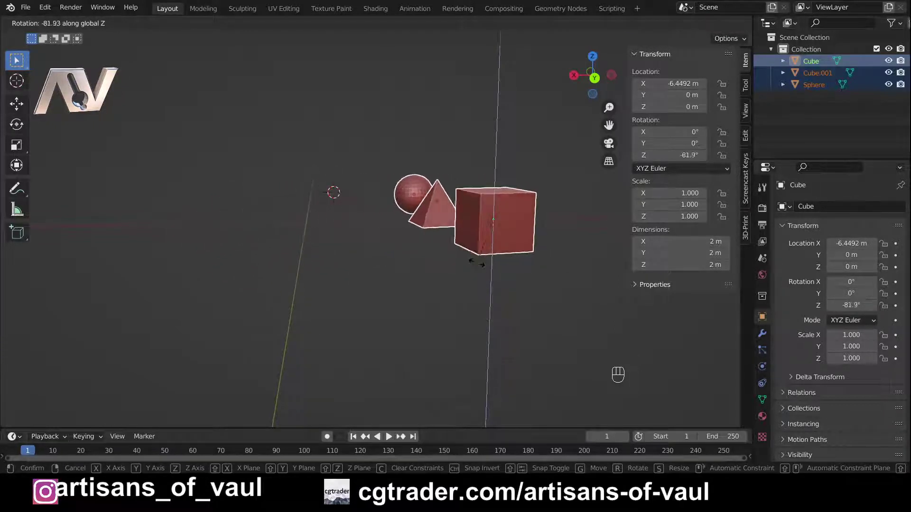
right_click(515, 251)
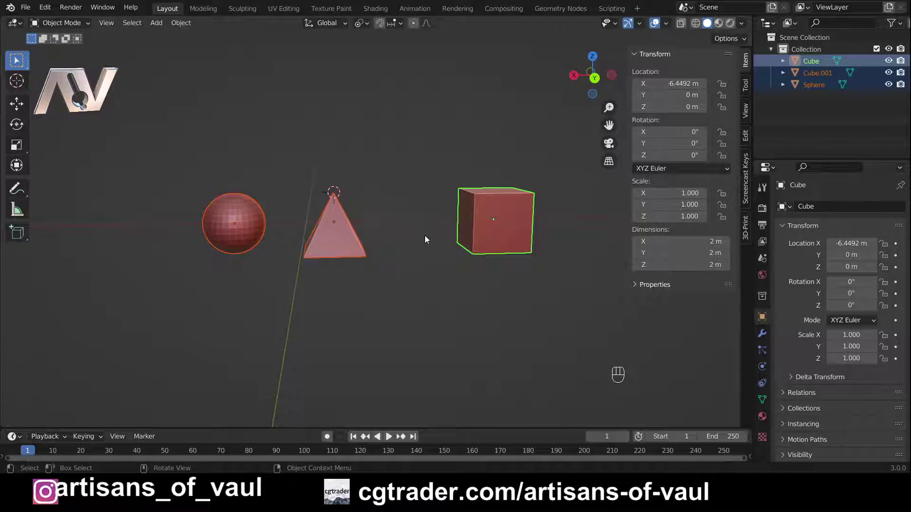
key("r")
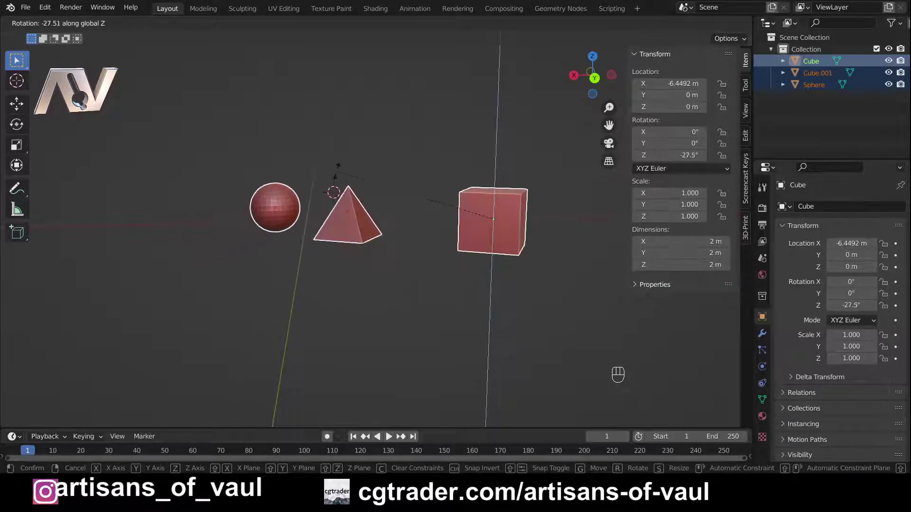
key("Escape")
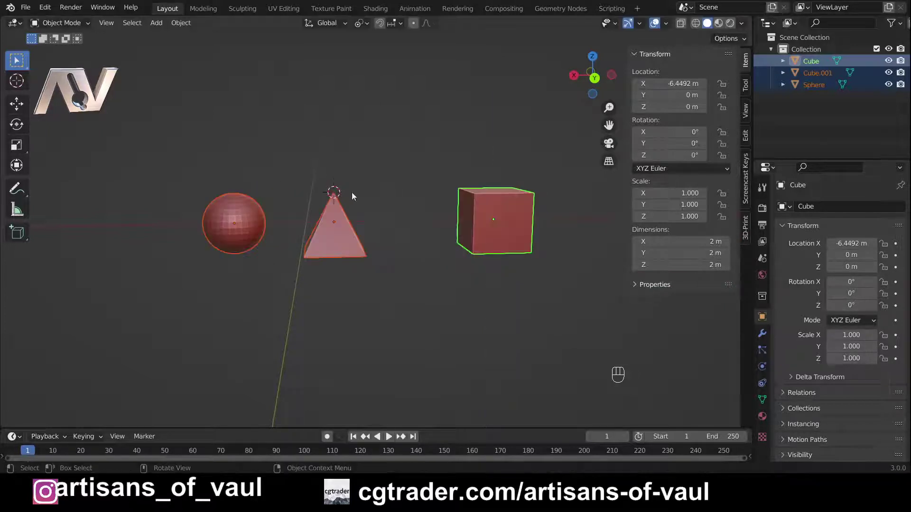
Select only the cube and snap the 3D cursor to it as the active object.
left_click(381, 218)
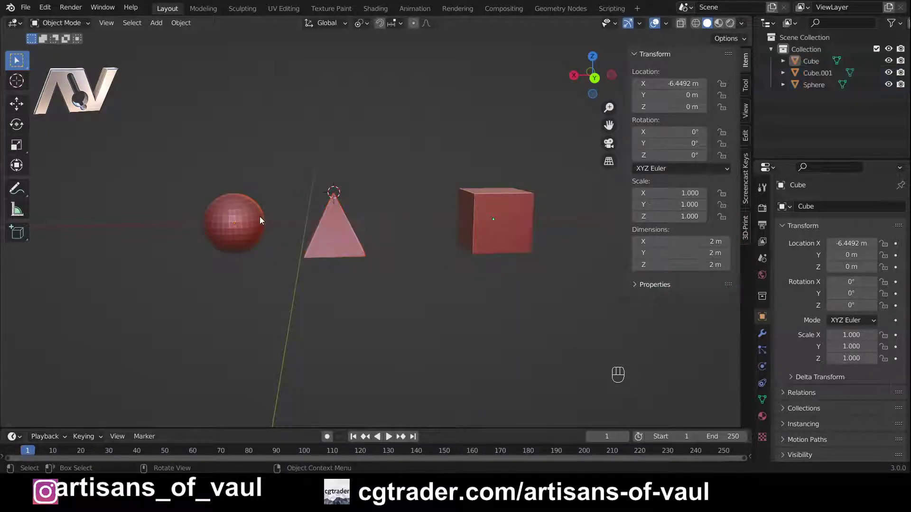
left_click(470, 227)
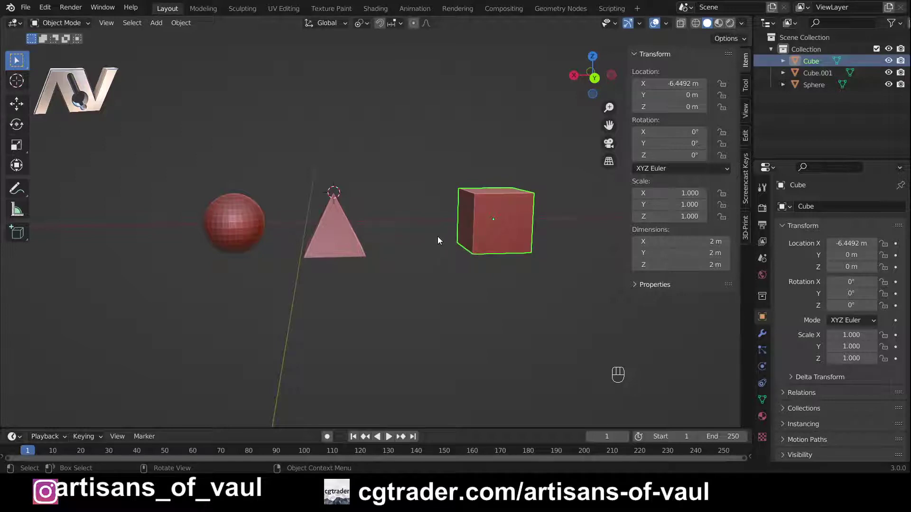
key("shift+s")
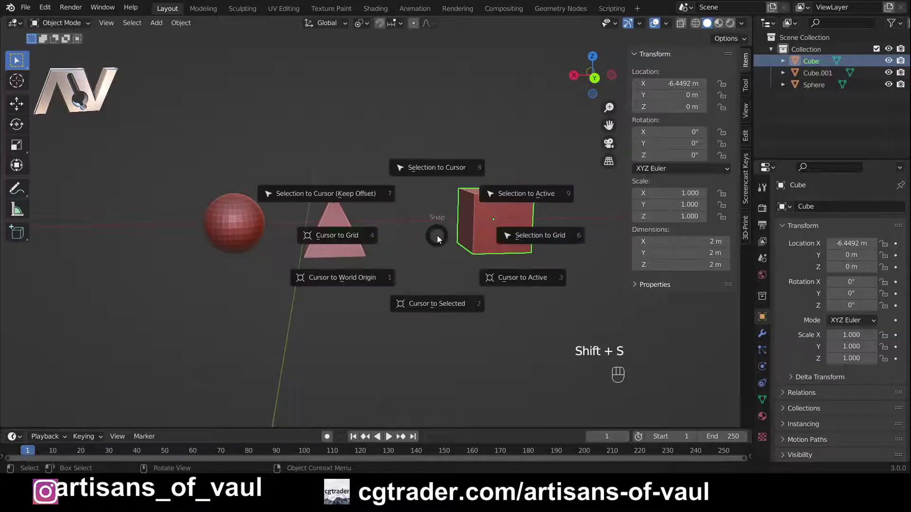
left_click(509, 279)
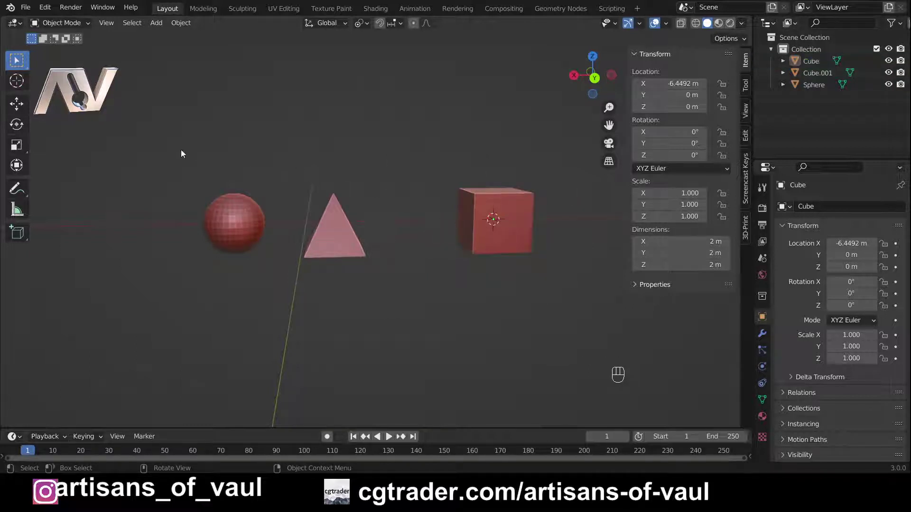
Select only the sphere and pyramid and try to rotate them around global Z about the unselected active cube.
left_click_drag(181, 150, 448, 306)
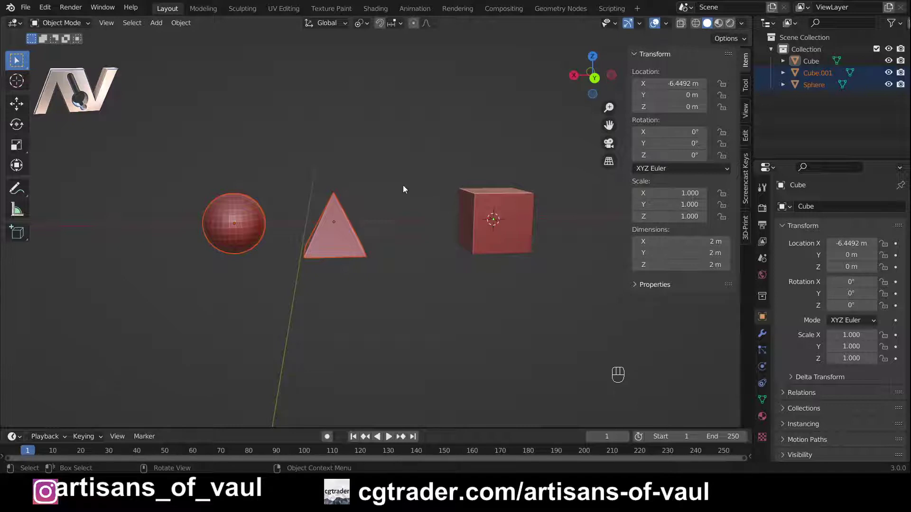
key("r")
key("z")
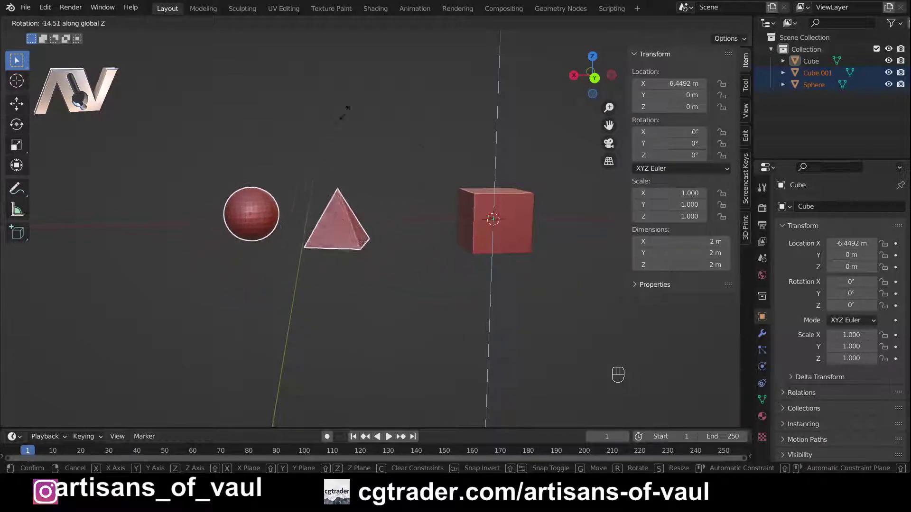
left_click(352, 137)
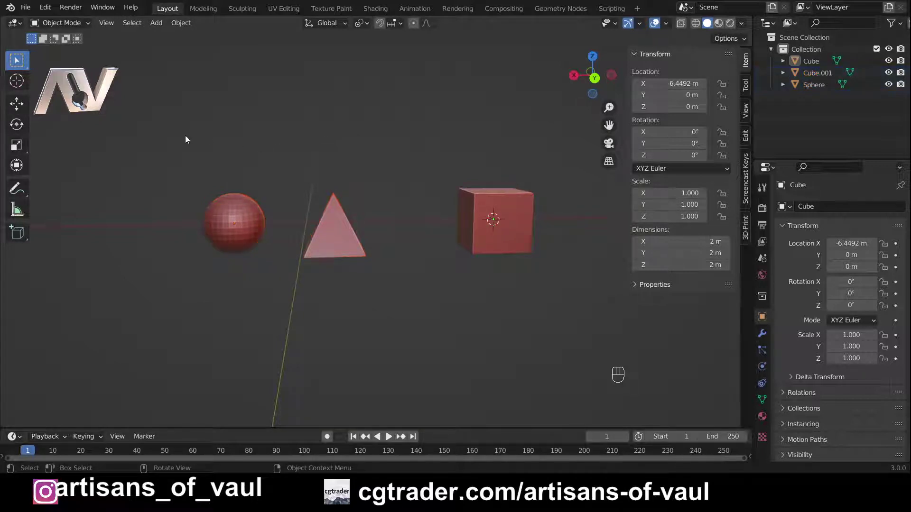
Select all three objects, set the transform pivot point to Median Point and try scaling them uniformly.
left_click_drag(182, 132, 535, 295)
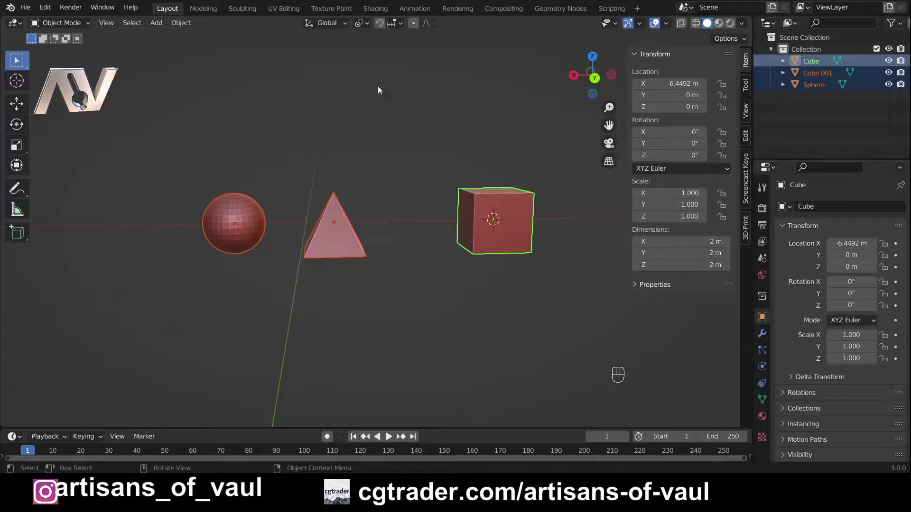
left_click(359, 23)
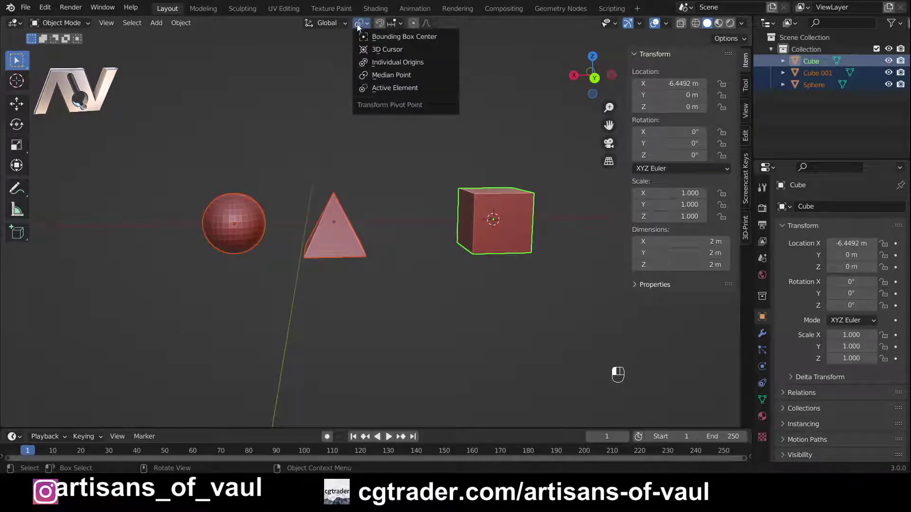
left_click(384, 61)
key("s")
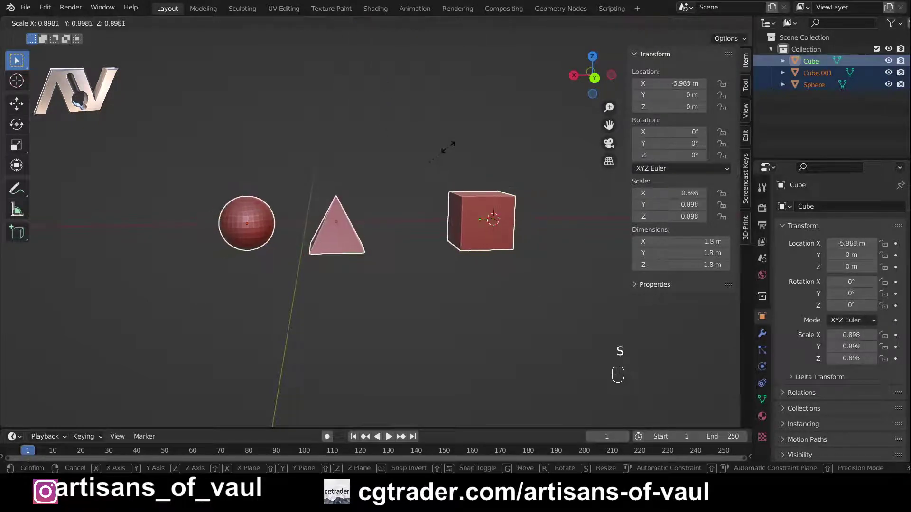
right_click(376, 195)
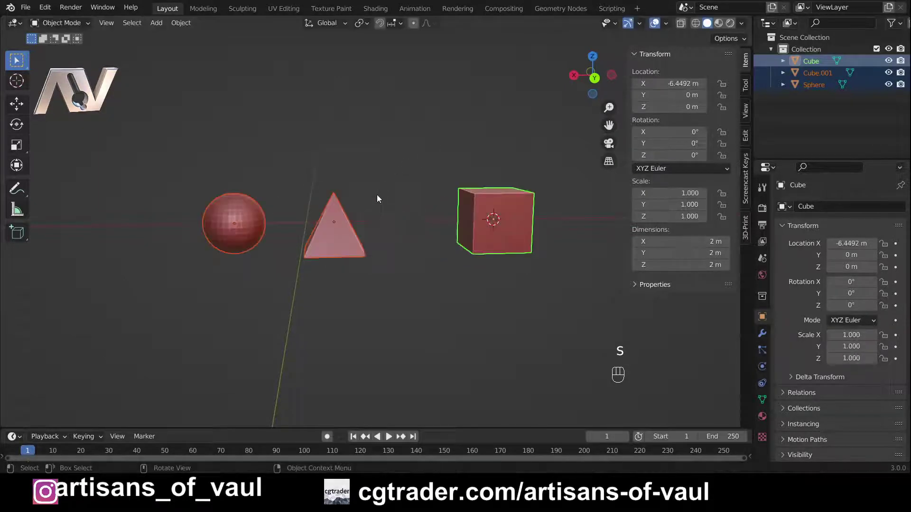
Set the transform pivot point to Active Element and try scaling the three objects uniformly about the active cube.
left_click(359, 24)
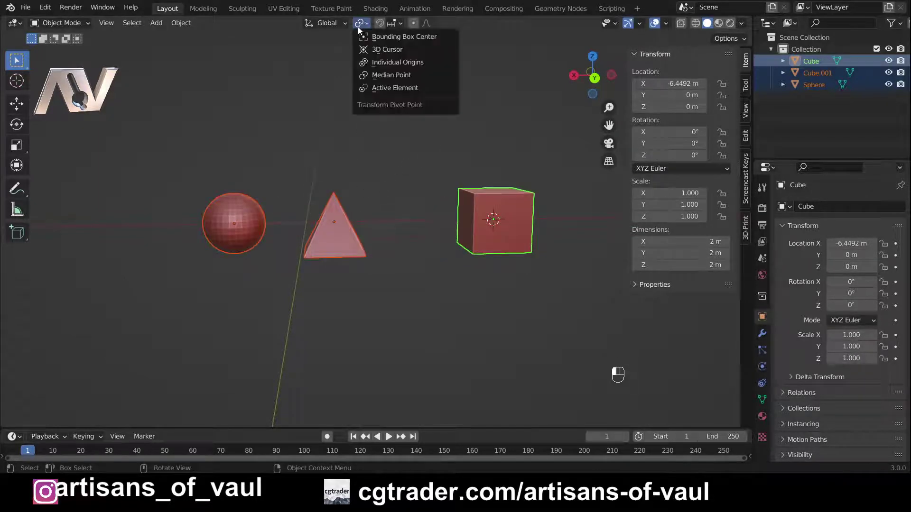
left_click(389, 88)
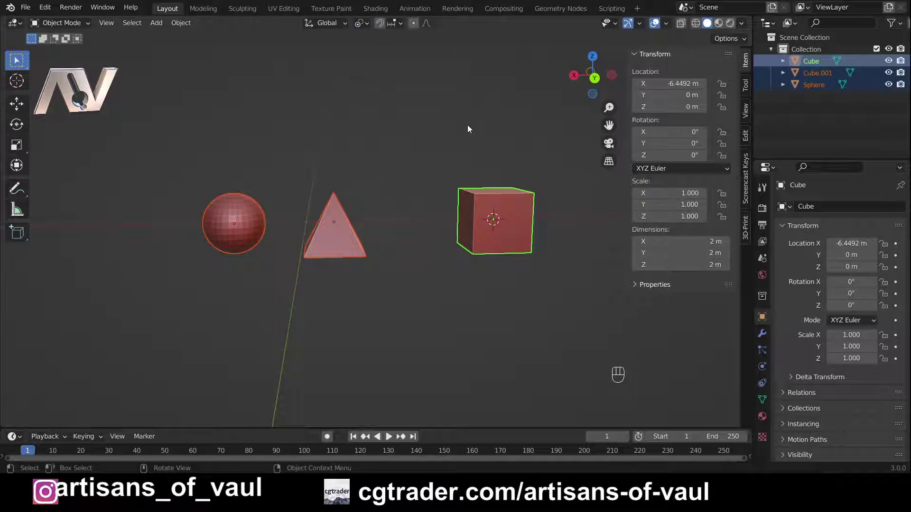
key("s")
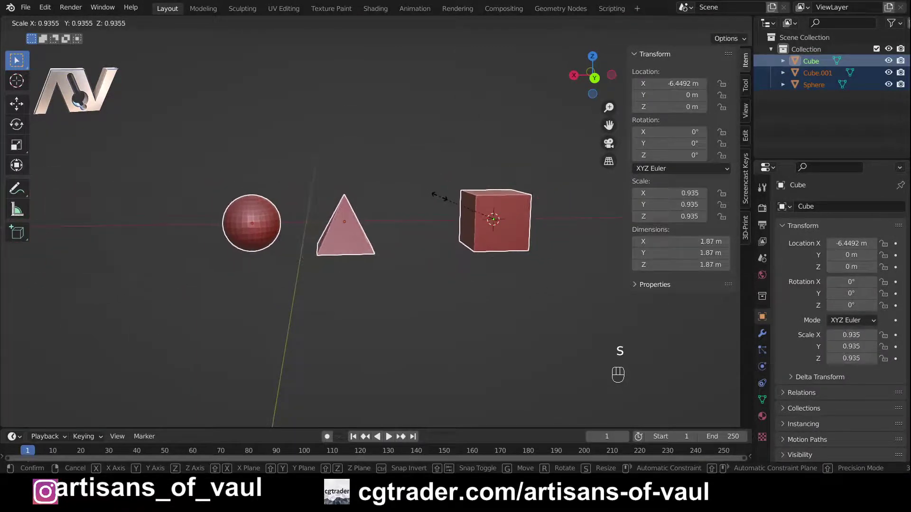
right_click(394, 84)
Set the transform pivot point to Individual Origins and try scaling the three objects uniformly, each about its own origin.
left_click(361, 23)
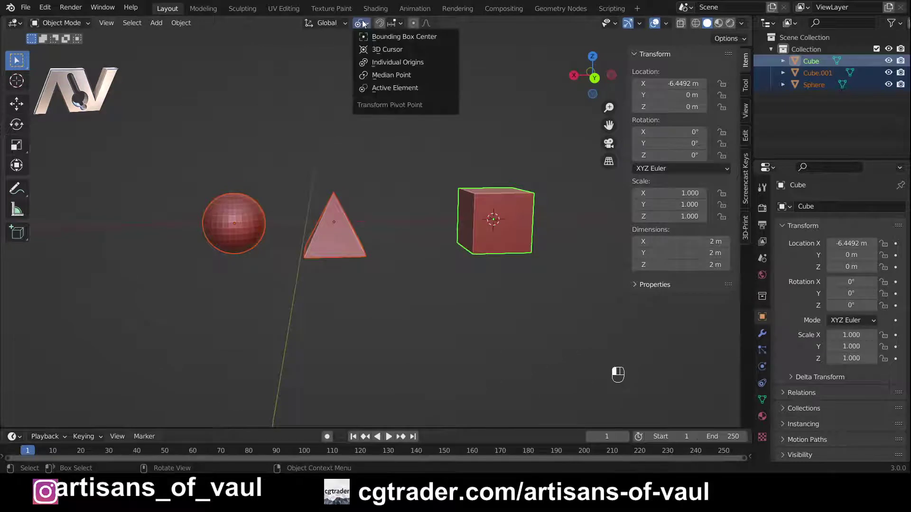
left_click(391, 63)
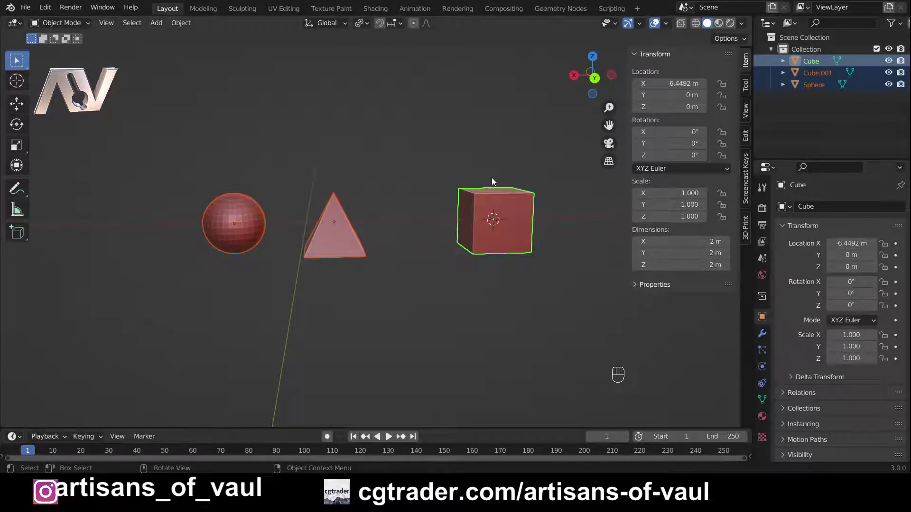
key("s")
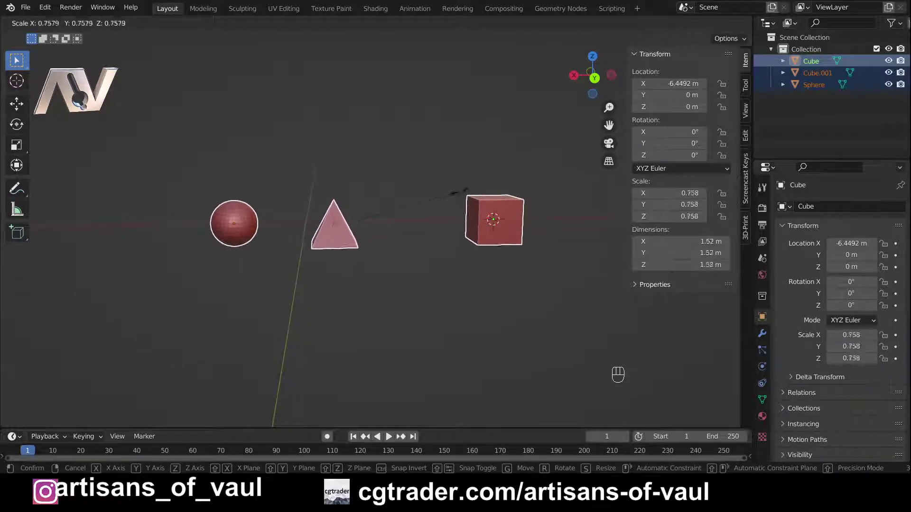
right_click(468, 191)
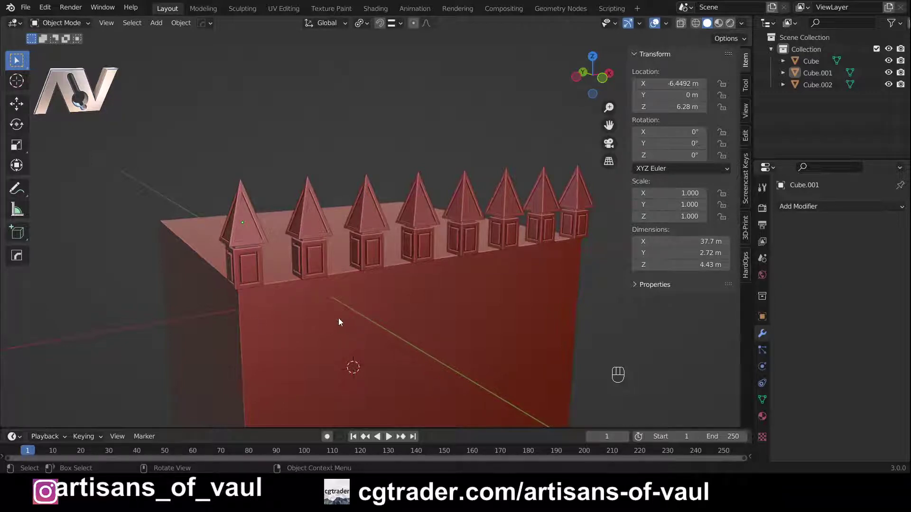
Select the joined row of spire bases and then the joined row of roofs to examine how each row is one object.
mouse_move(324, 308)
middle_mouse_down()
mouse_move(287, 299)
mouse_move(324, 309)
middle_mouse_up()
left_click(266, 272)
left_click(259, 271)
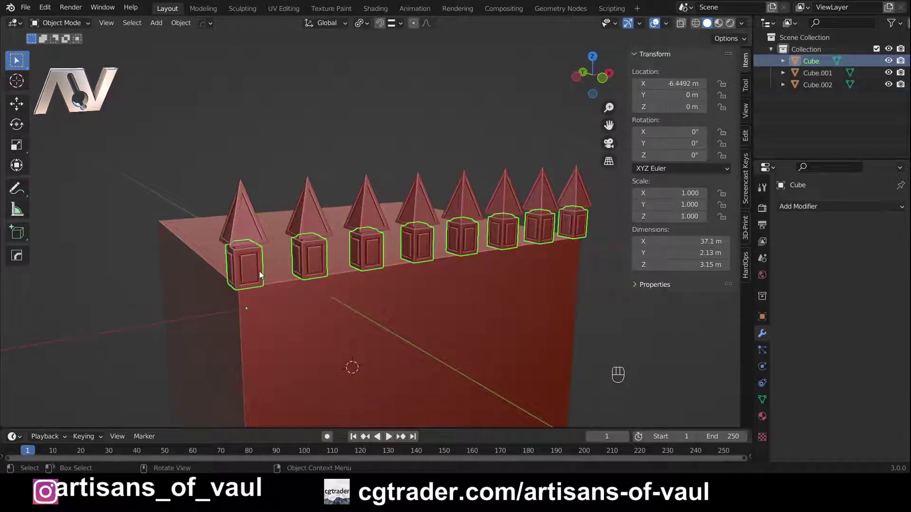
middle_click_drag(256, 286, 231, 245)
left_click(250, 230)
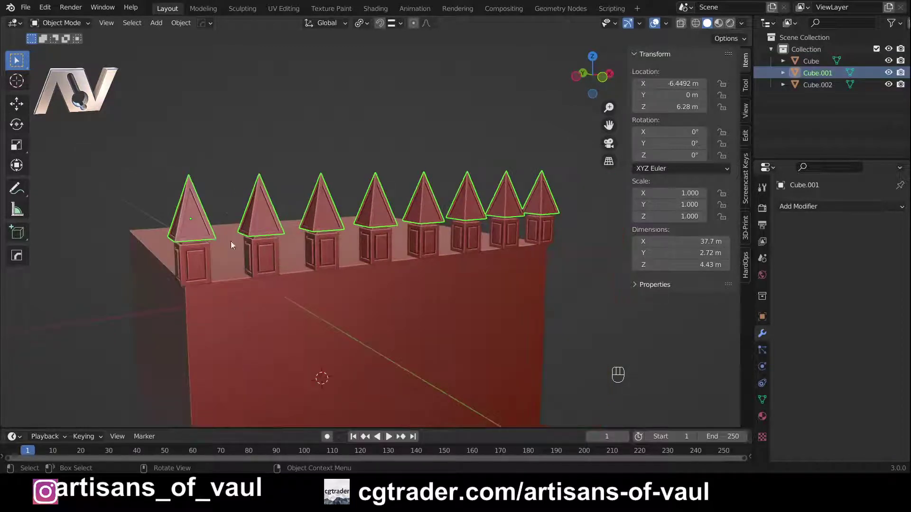
middle_click_drag(514, 275, 394, 253)
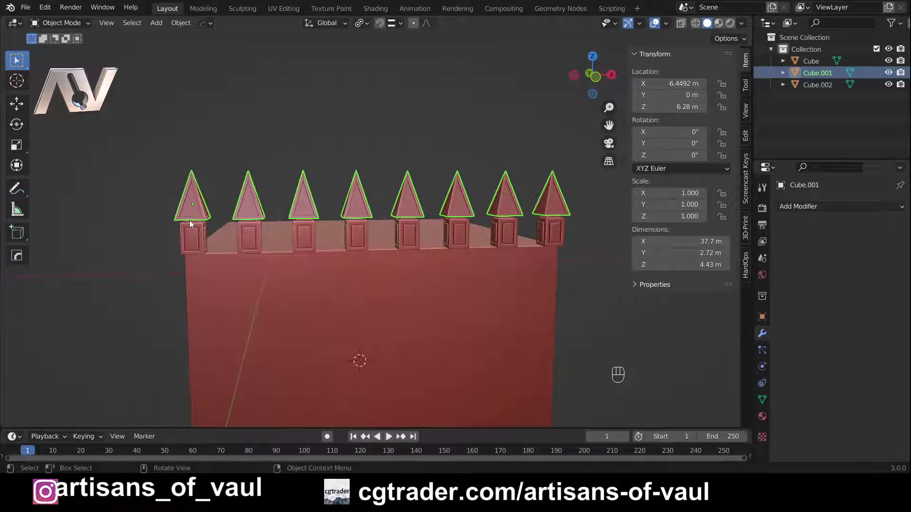
Try scaling the joined row of roofs uniformly about its single origin at the first spire.
middle_click_drag(190, 212, 194, 254, "shift")
scroll(222, 225, "up", 3)
scroll(221, 226, "down", 2)
scroll(195, 254, "down", 2)
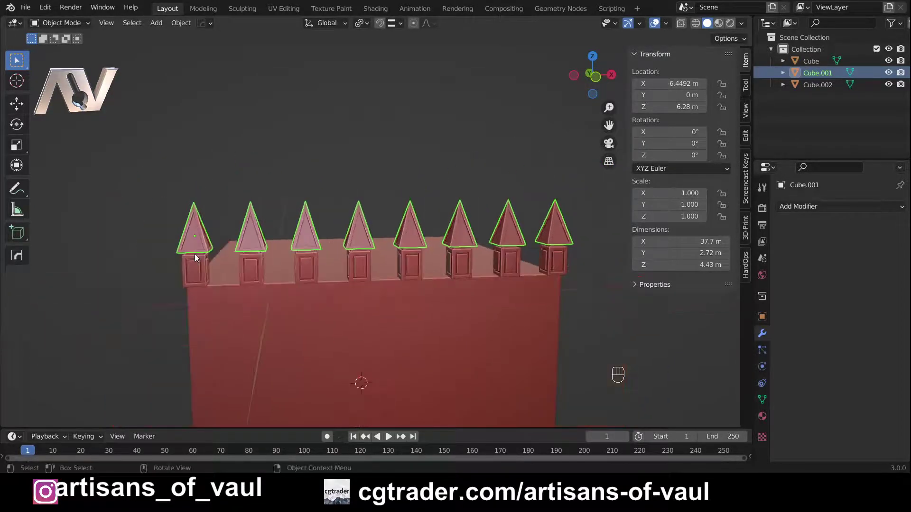
left_click(287, 242)
key("s")
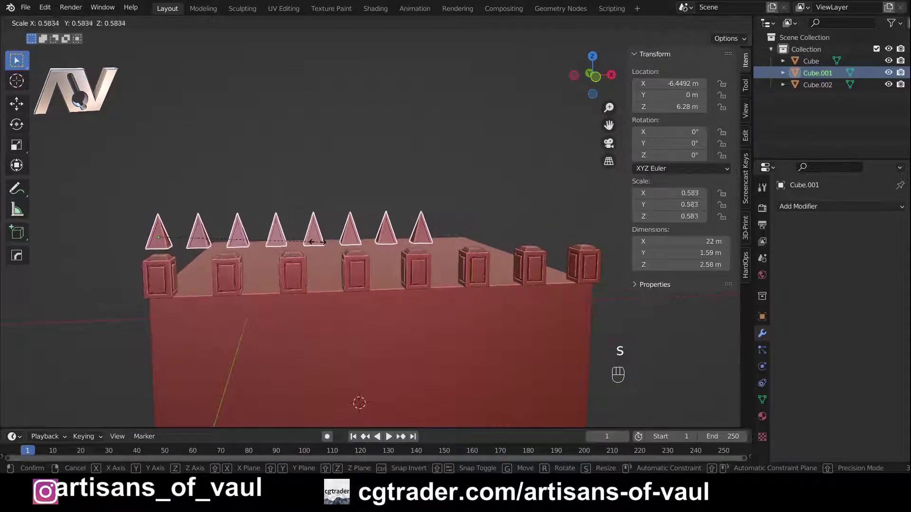
right_click(315, 242)
scroll(246, 205, "down", 1)
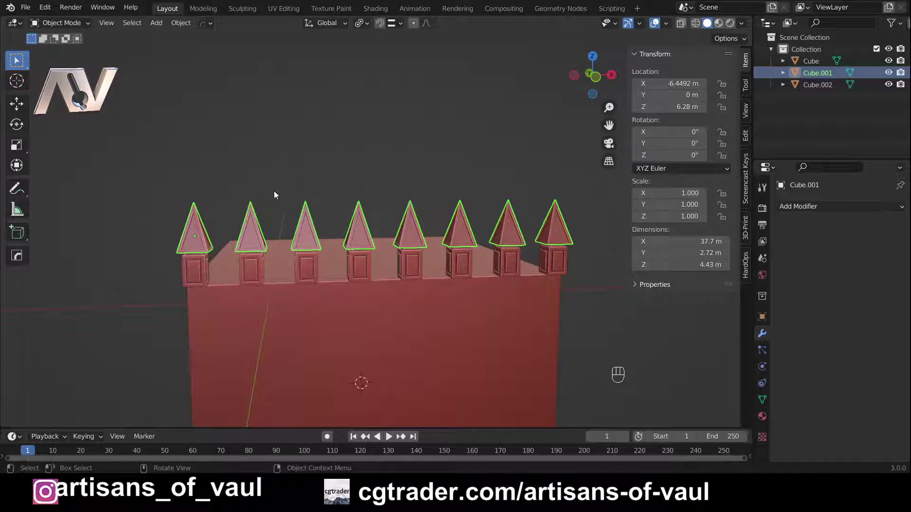
Separate the whole roofs mesh by loose parts into individual objects and return to Object Mode.
key("Tab")
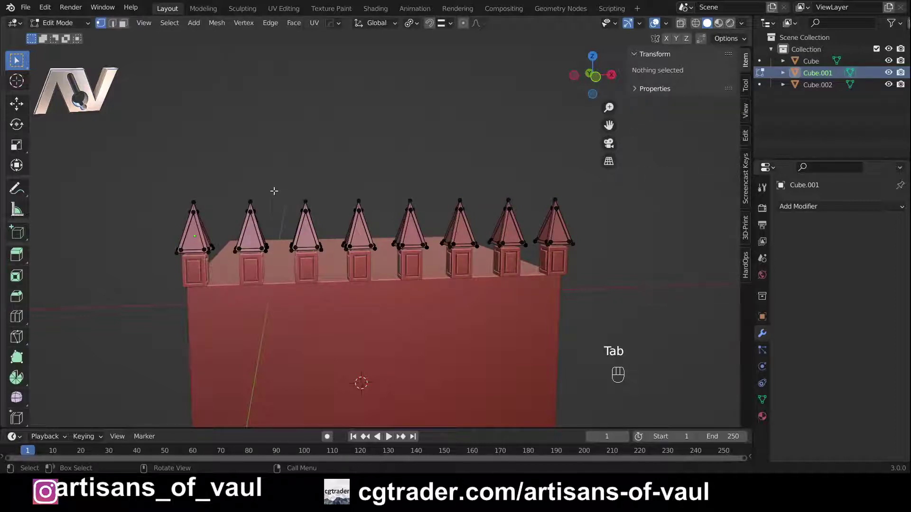
key("a")
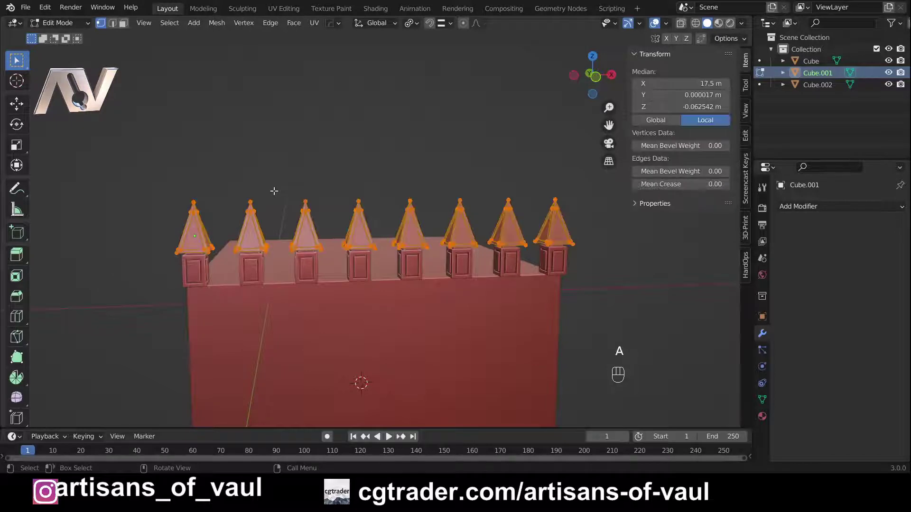
key("p")
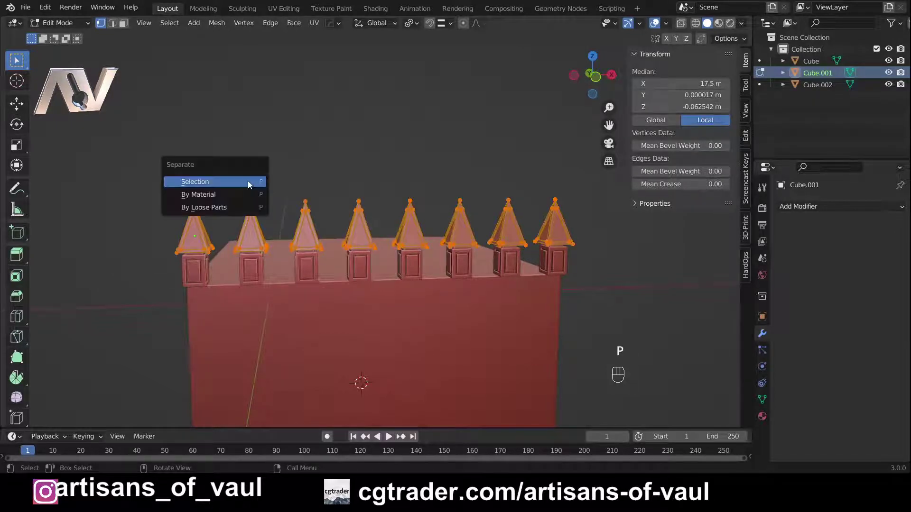
left_click(238, 207)
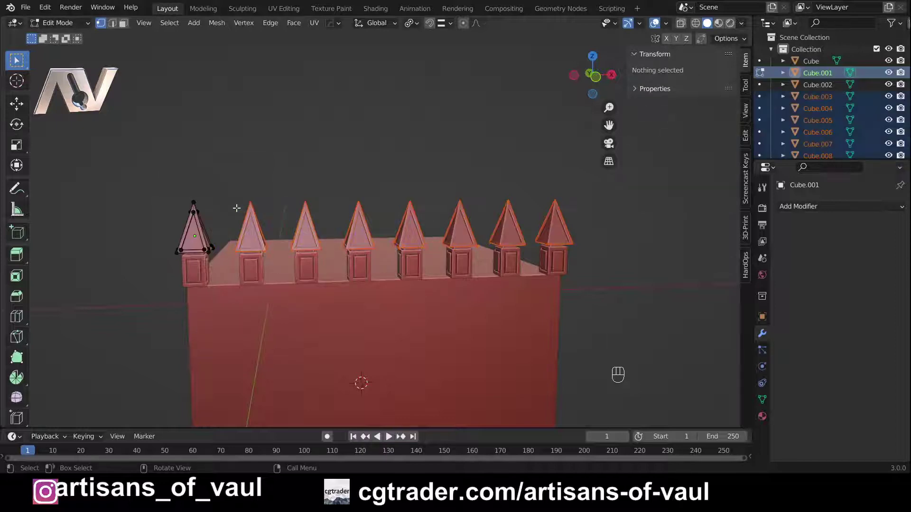
key("Tab")
left_click(243, 210)
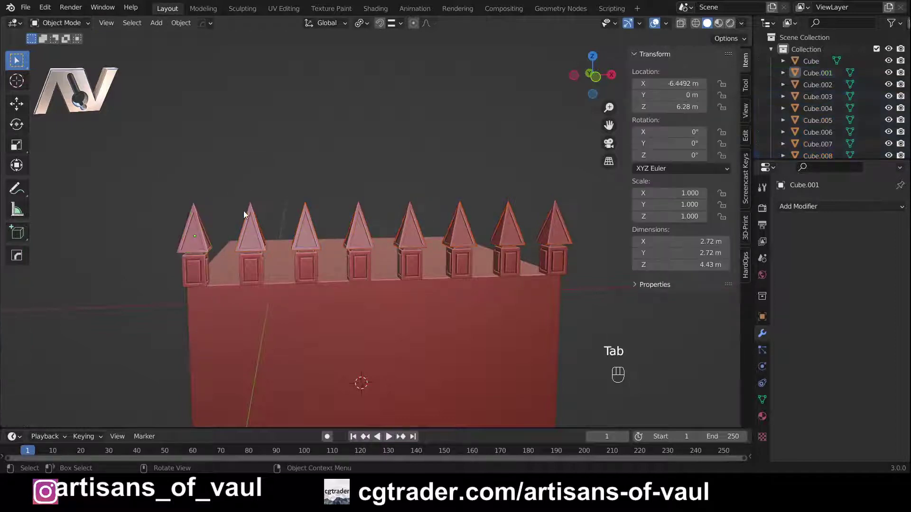
Select the seven newly separated roofs, excluding the first one, and set their origins to their own geometry.
left_click(201, 235)
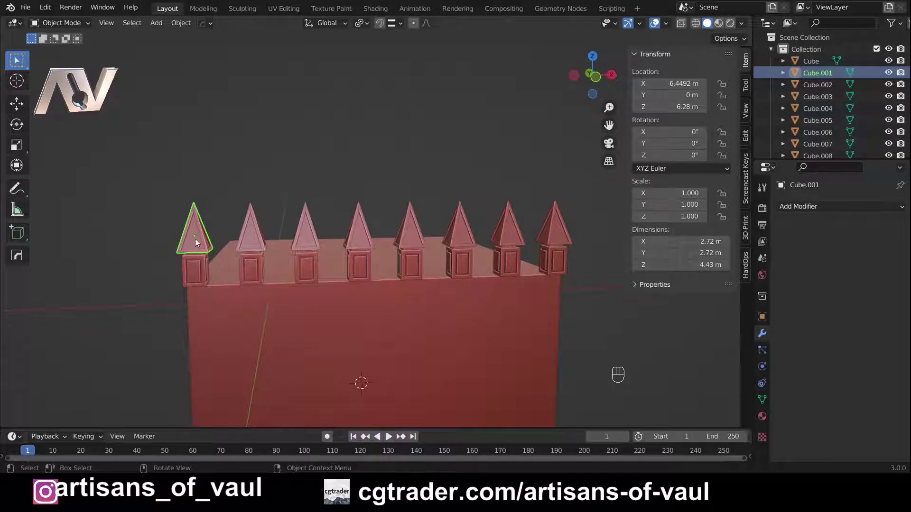
left_click(249, 229)
left_click(296, 226, "shift")
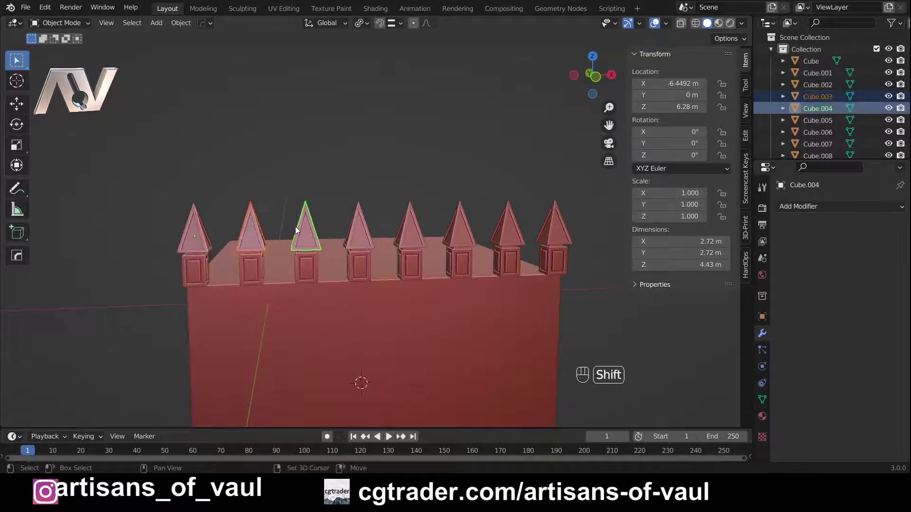
left_click(358, 226, "shift")
left_click(411, 222, "shift")
left_click(460, 225, "shift")
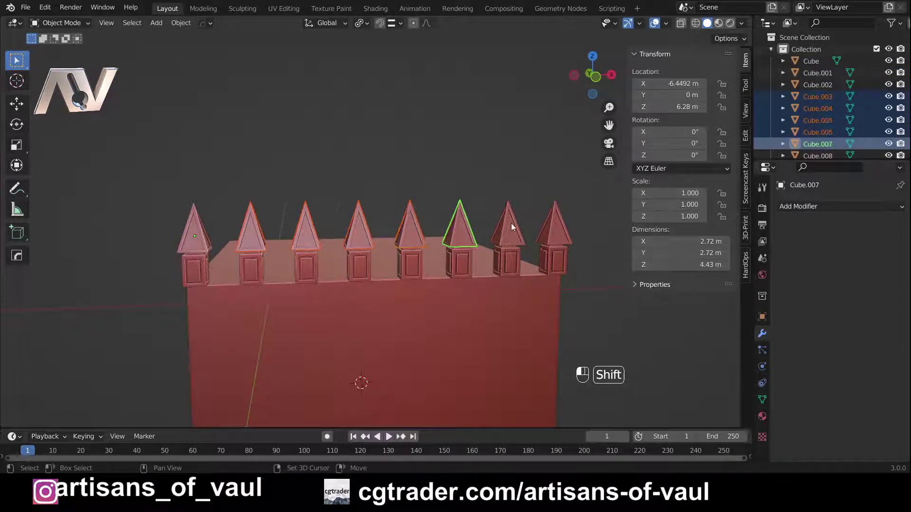
left_click(510, 223, "shift")
left_click(552, 221, "shift")
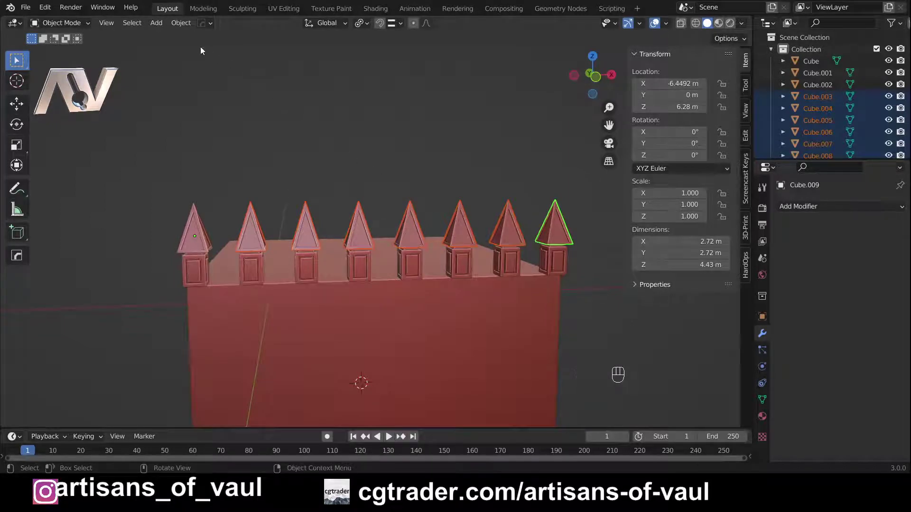
left_click(185, 24)
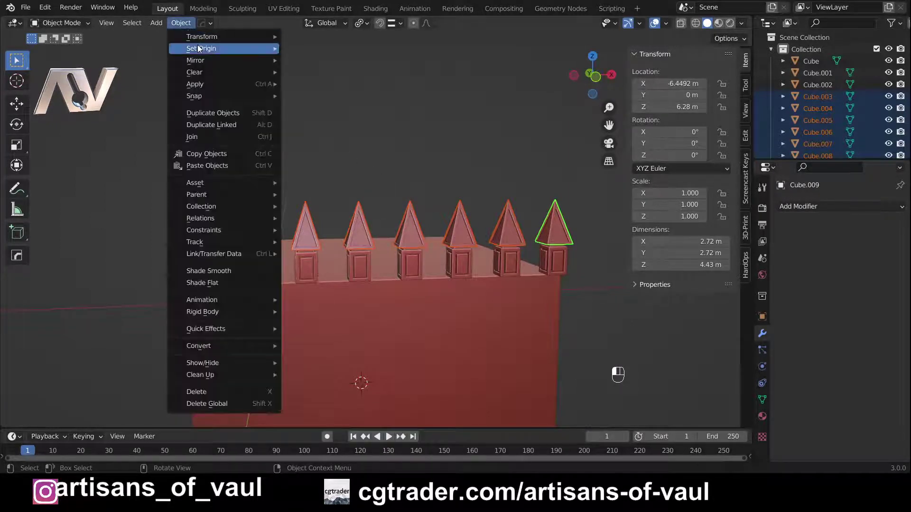
mouse_move(203, 48)
left_click(323, 61)
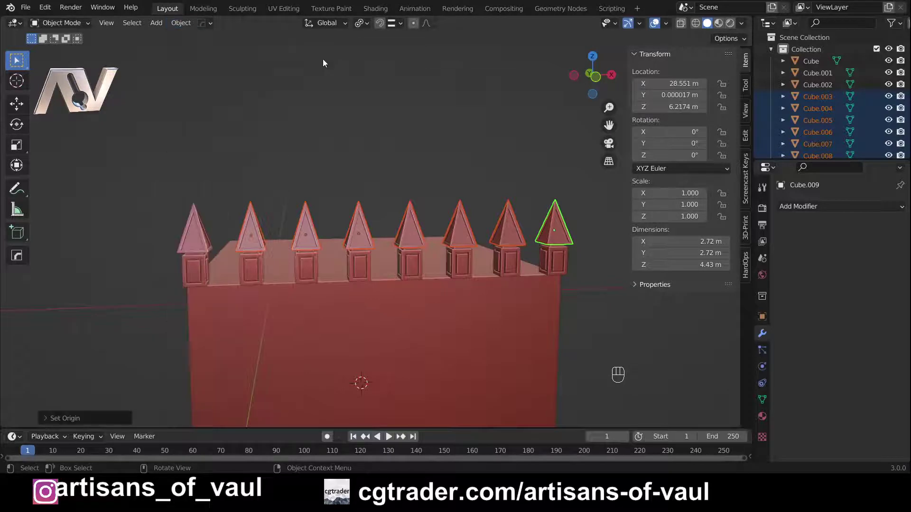
Select the separated roofs one by one to check where each origin sits.
left_click(301, 181)
left_click(257, 227)
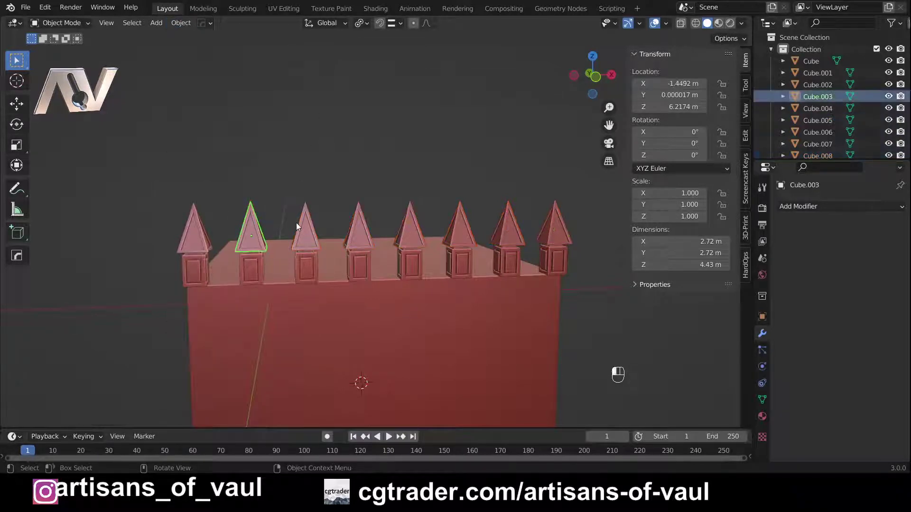
left_click(297, 224)
left_click(353, 222)
left_click(409, 229)
left_click(461, 230)
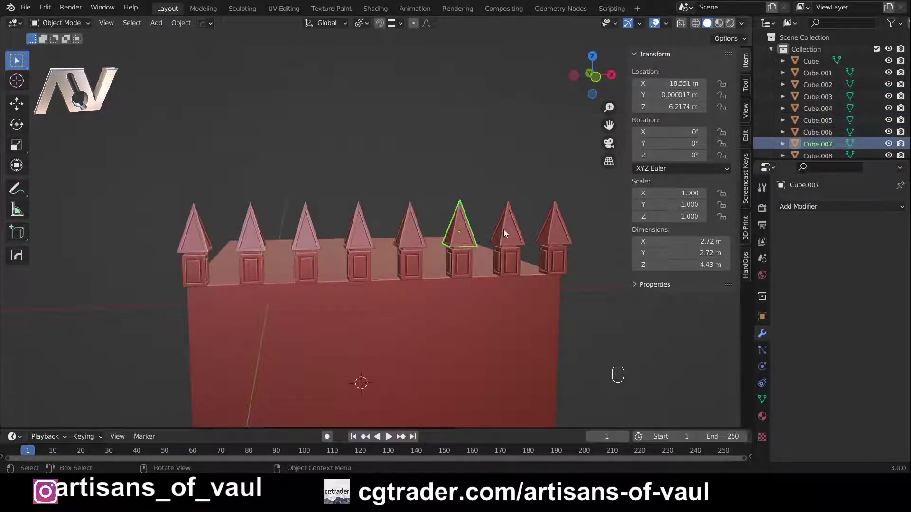
left_click(509, 229)
left_click(563, 231)
Select all eight roofs, set the transform pivot point to Individual Origins and scale them uniformly to about 0.721.
middle_click_drag(564, 231, 222, 169)
left_click_drag(163, 171, 563, 223)
left_click(361, 23)
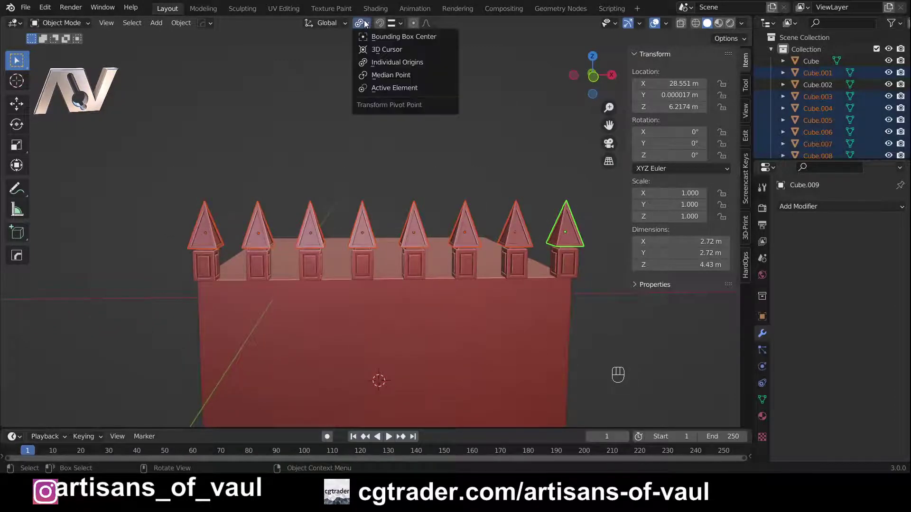
left_click(391, 63)
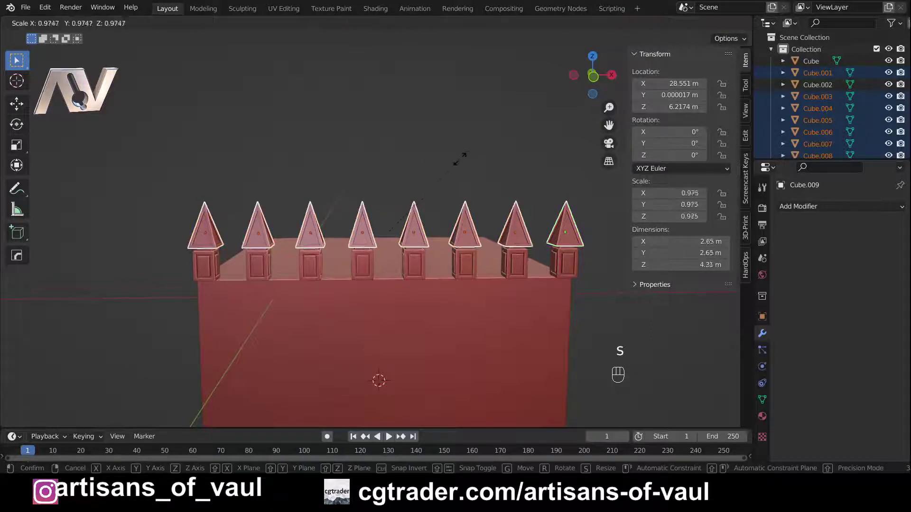
left_click(441, 179)
Enable snapping and, in an orthographic side view, move the eight roofs down about 0.393 m along global Z onto their bases.
scroll(278, 244, "up", 6)
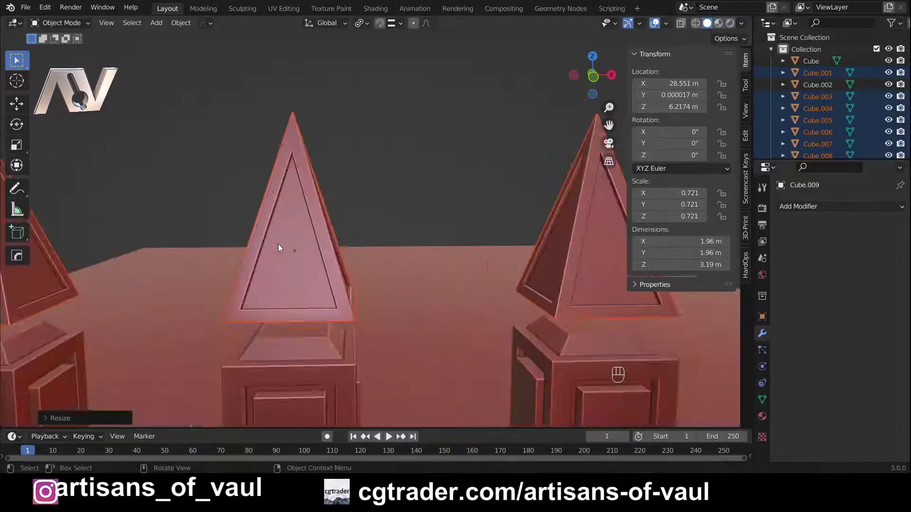
middle_click_drag(278, 244, 351, 241, "shift")
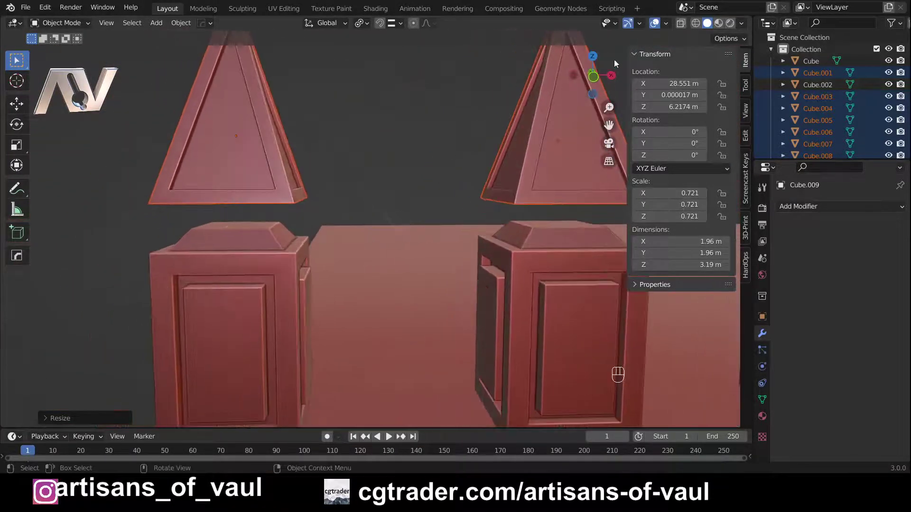
left_click(592, 76)
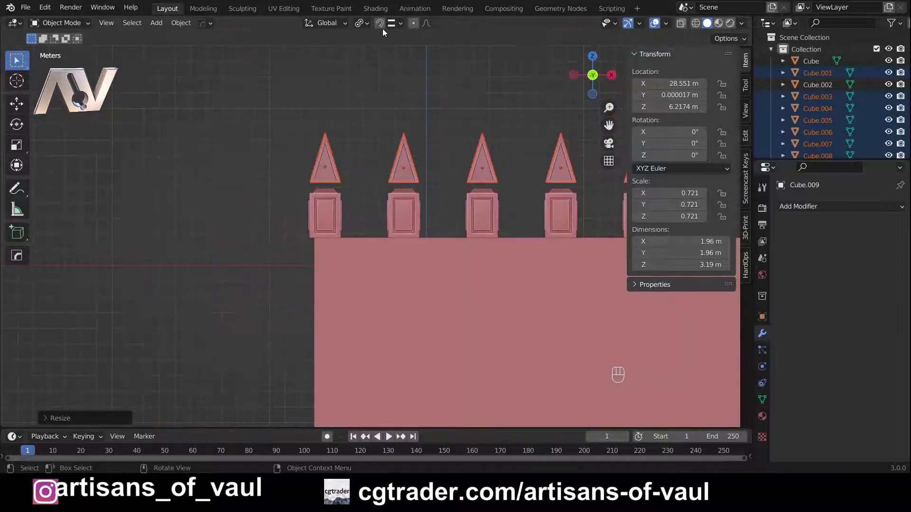
left_click(379, 22)
scroll(309, 197, "up", 3)
left_click(400, 23)
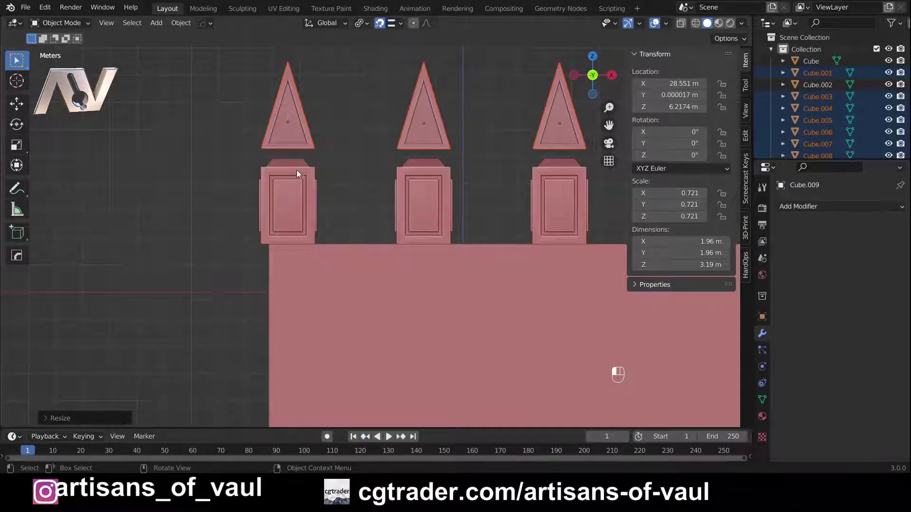
key("g")
key("z")
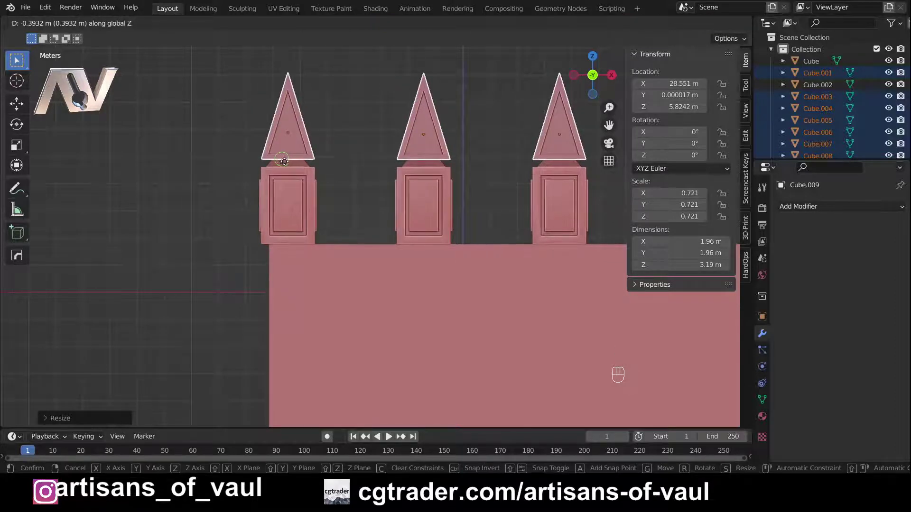
left_click(287, 161)
Review the resized spires along the building and select only the first roof.
scroll(292, 161, "down", 7)
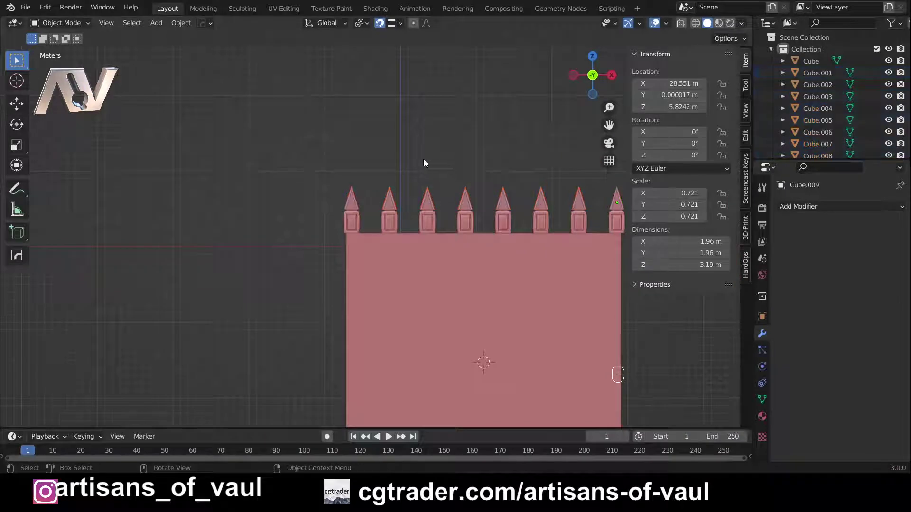
middle_click_drag(336, 148, 279, 189)
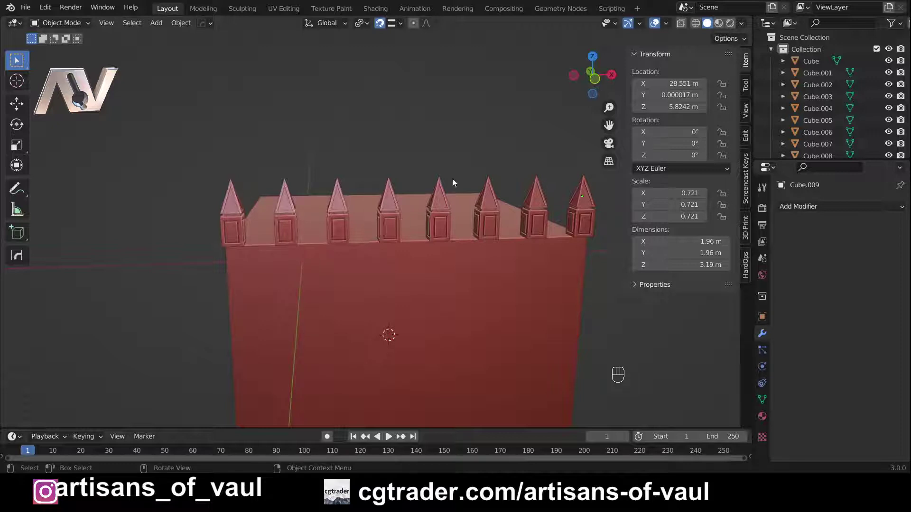
left_click(226, 197)
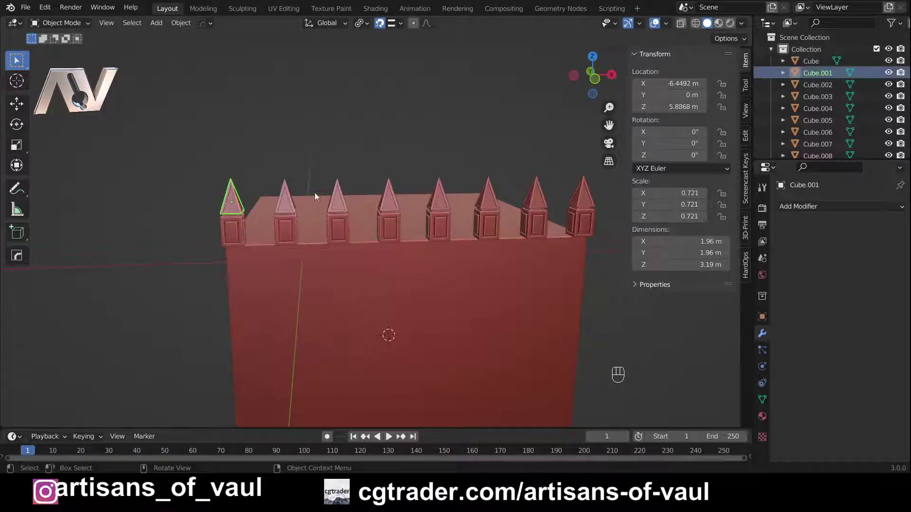
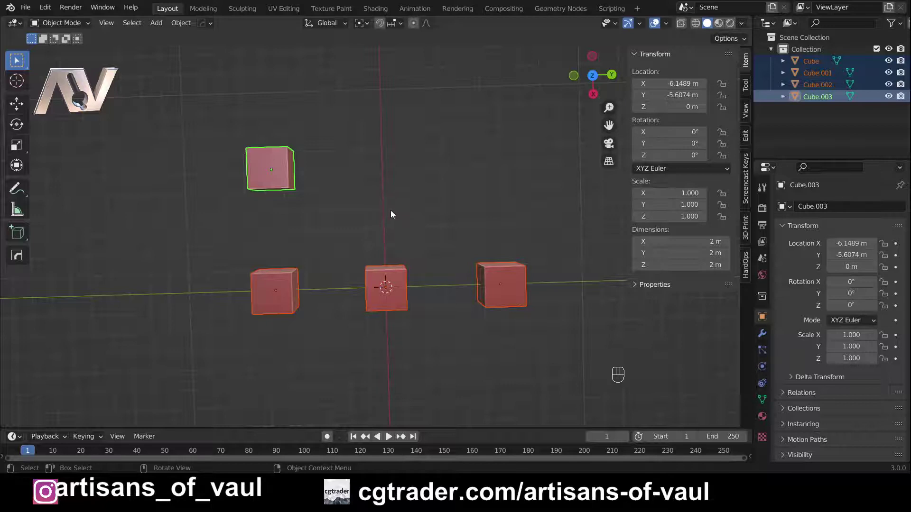
Try rotating the four selected cubes around global Z about their bounding box center, from above and from an angled view.
key("r")
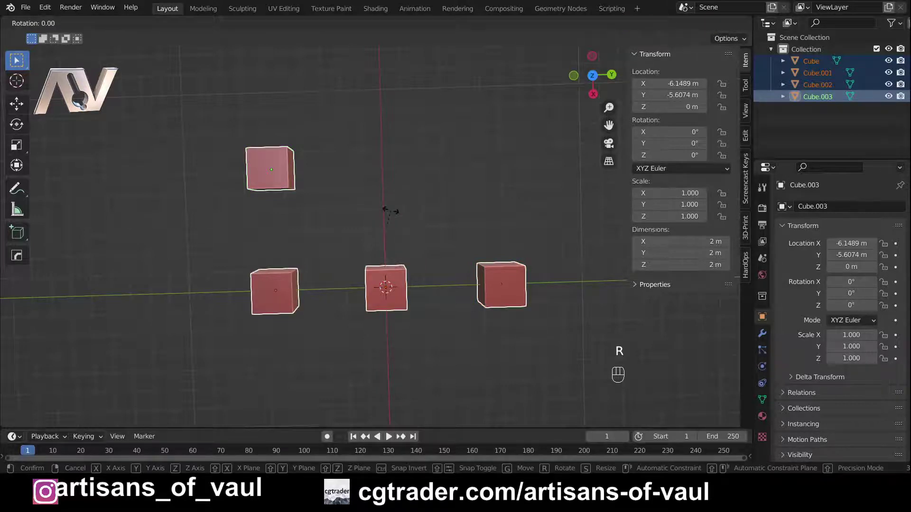
key("z")
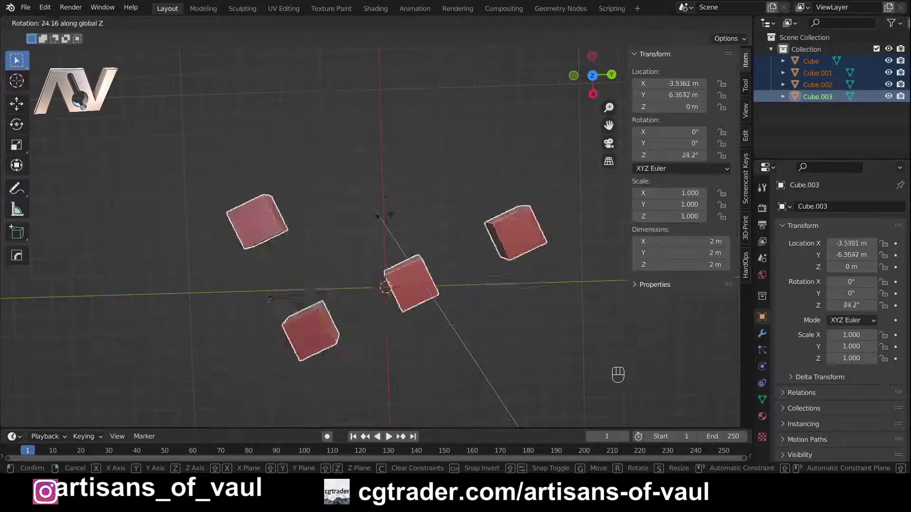
key("Escape")
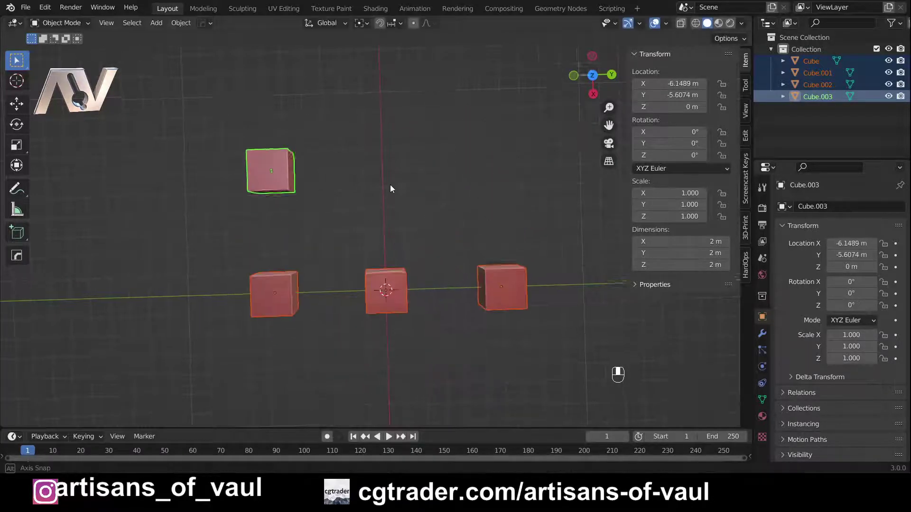
middle_click_drag(389, 184, 377, 133)
key("r")
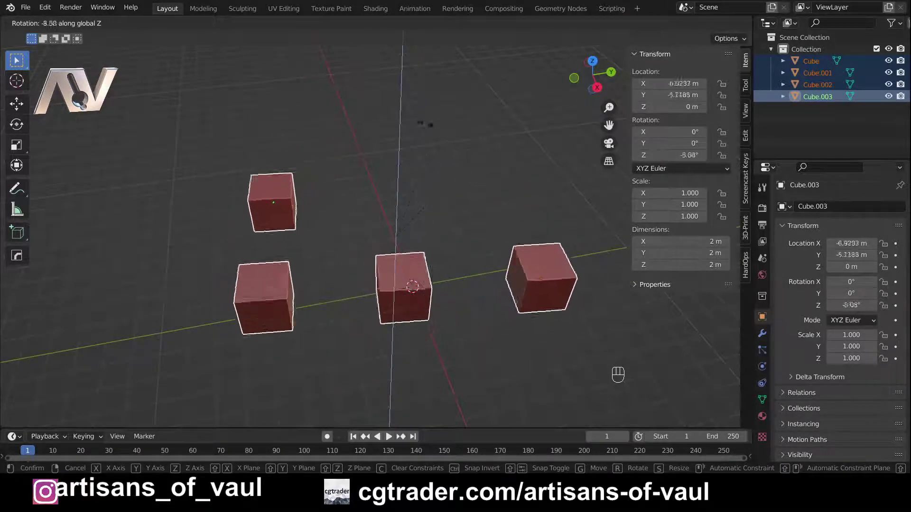
key("Escape")
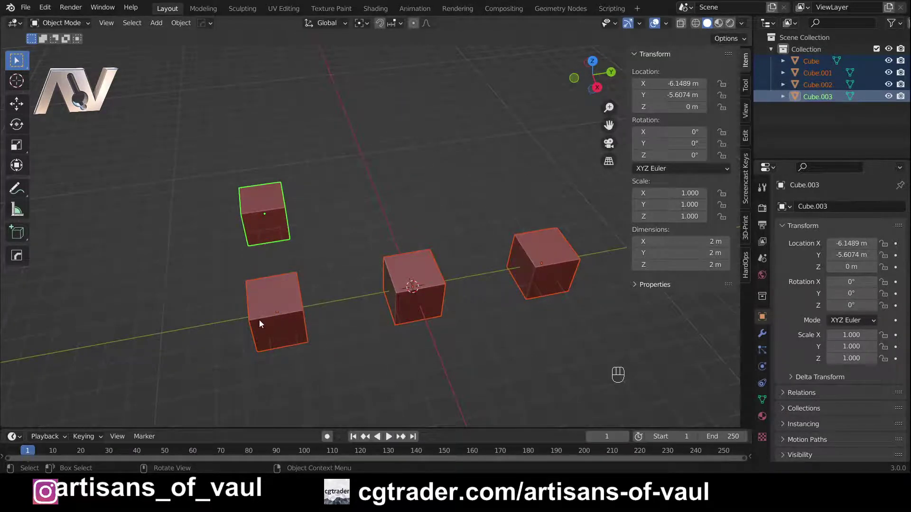
Set the transform pivot point to Median Point and rotate the four cubes around global Z.
left_click(359, 24)
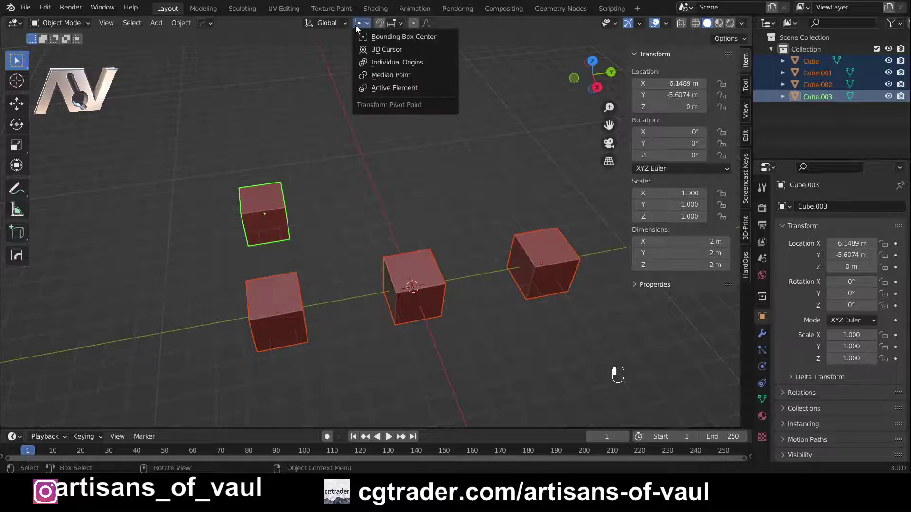
left_click(387, 74)
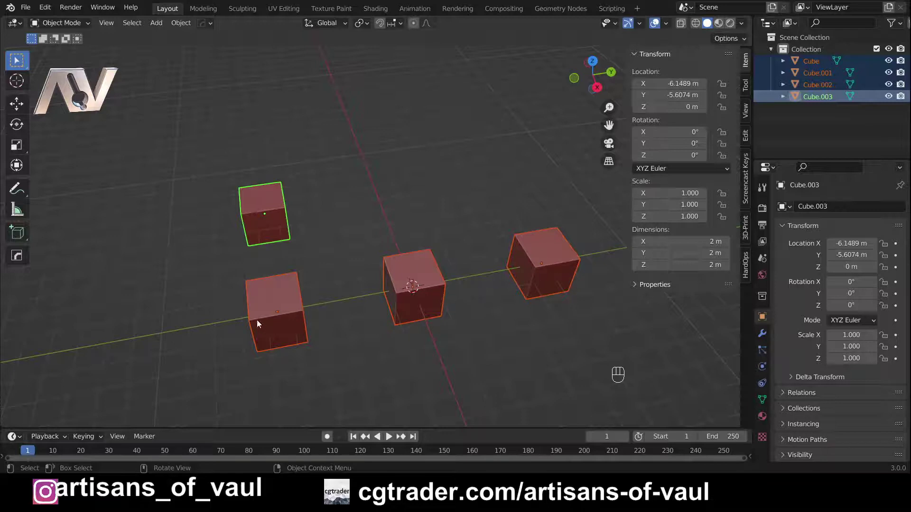
middle_click_drag(306, 226, 312, 203)
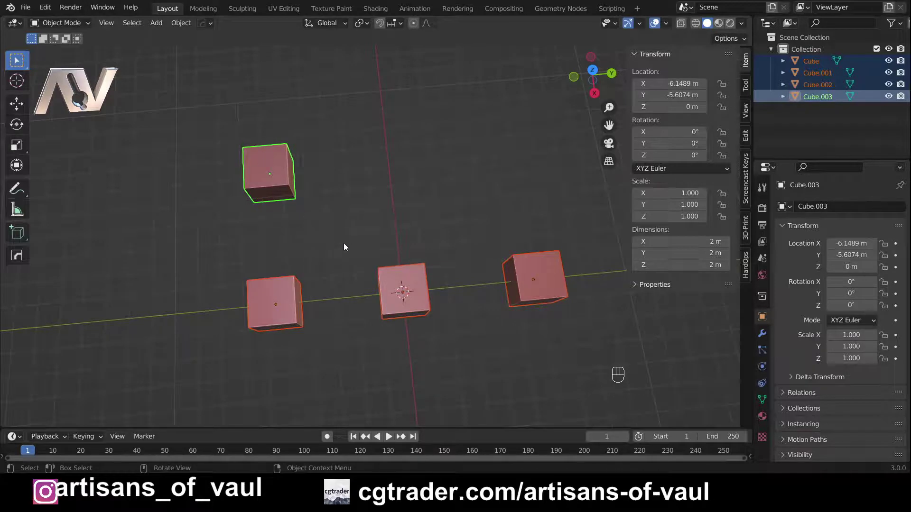
middle_click_drag(367, 258, 368, 246)
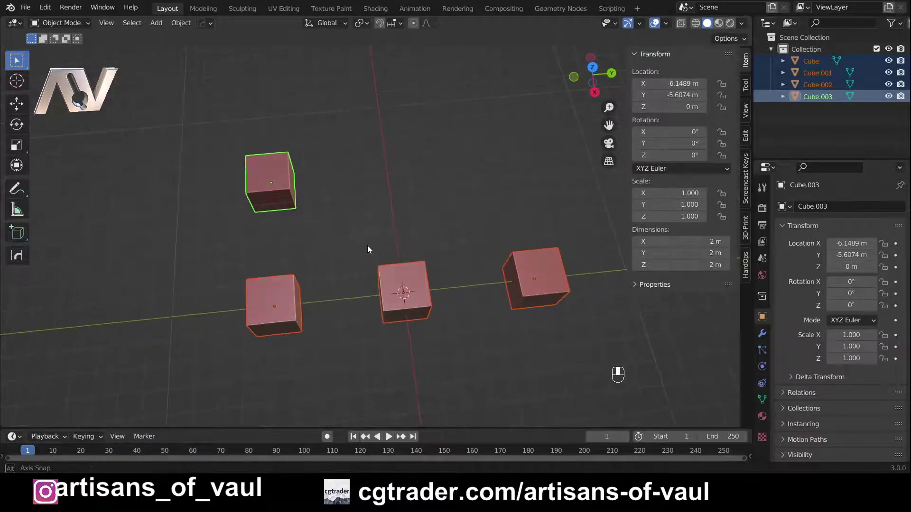
key("r")
key("z")
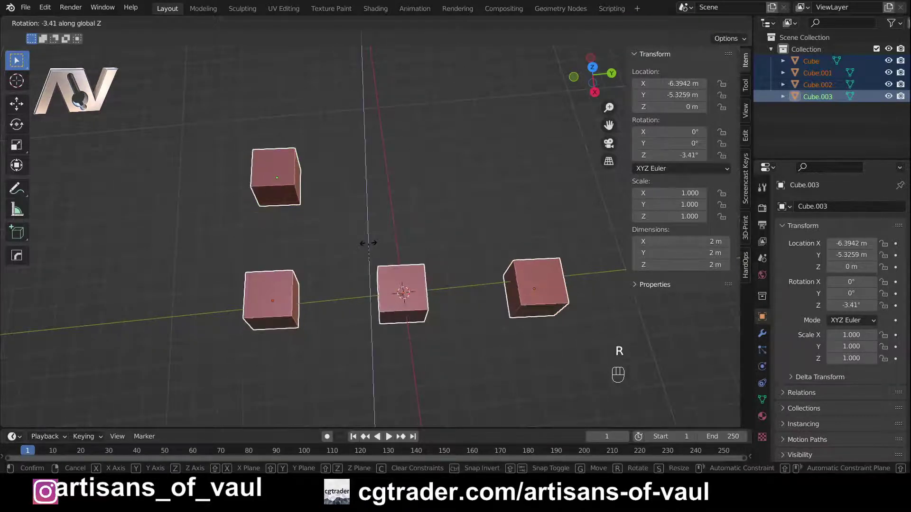